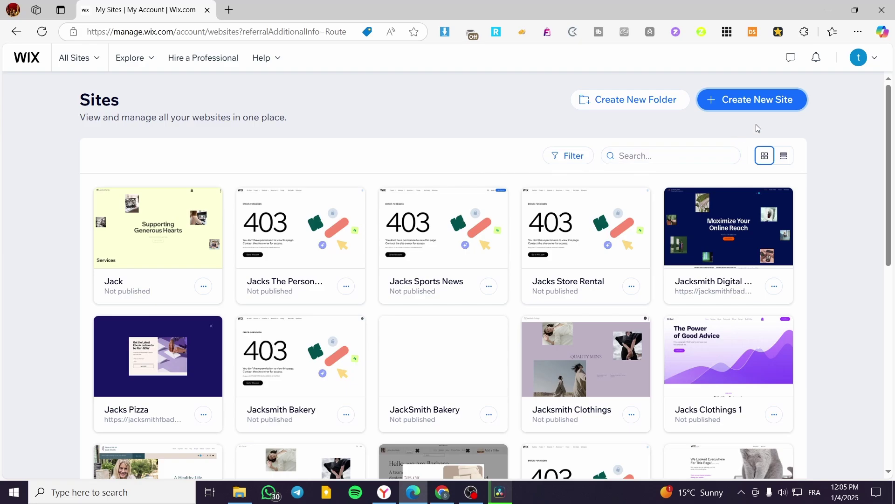
Start creating a new site in a separate tab, choosing the Wix Editor and setup without the AI chat.
right_click(740, 106)
click(784, 113)
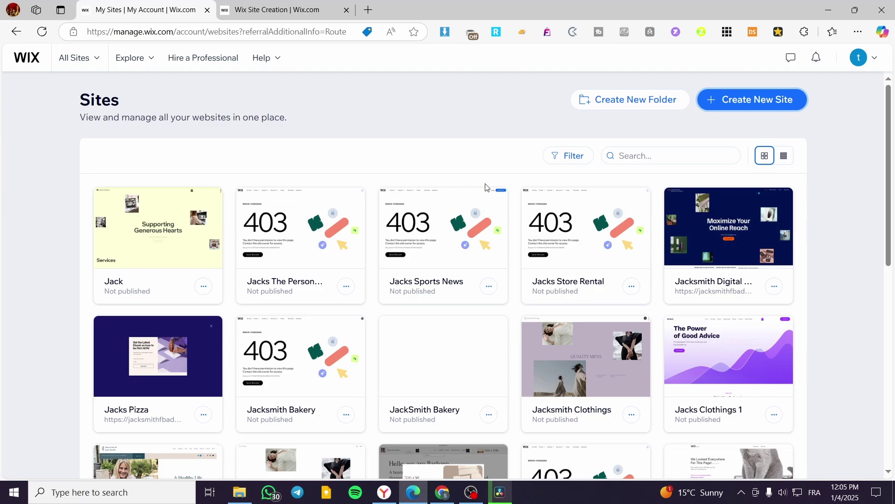
click(282, 10)
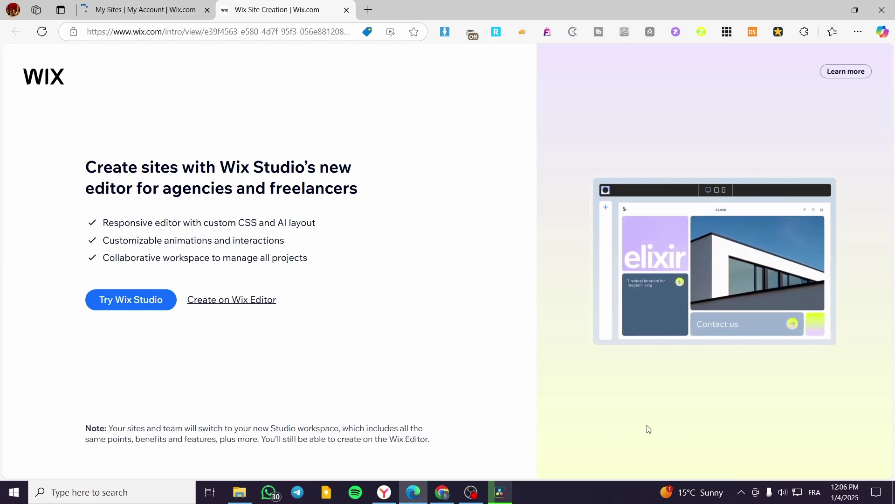
click(235, 304)
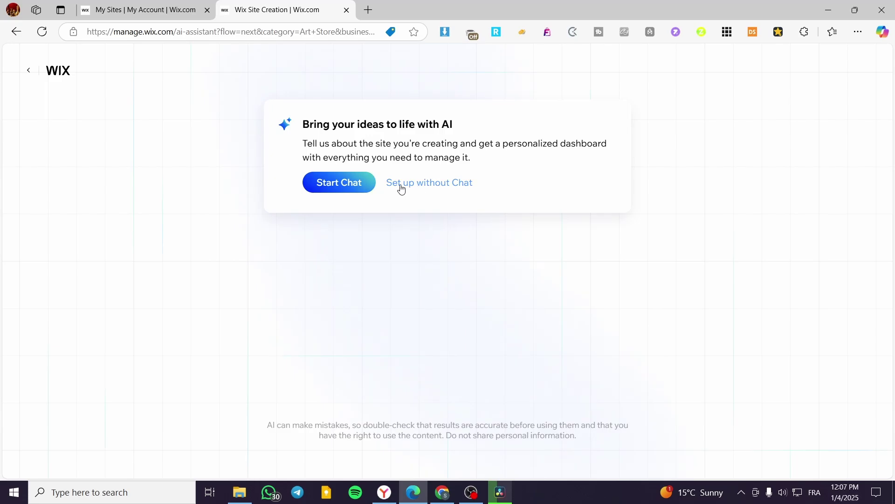
click(433, 187)
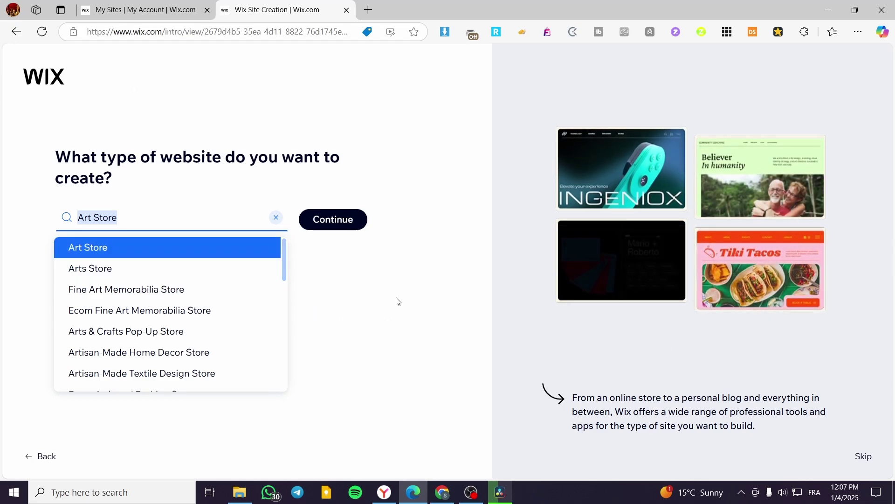
Replace the website type with Ebook Store and continue the site setup.
key(BackSpace)
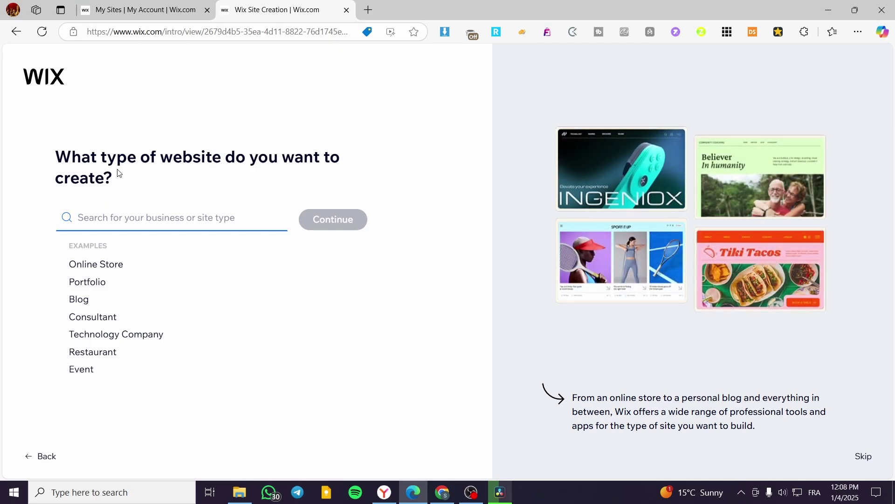
click(164, 214)
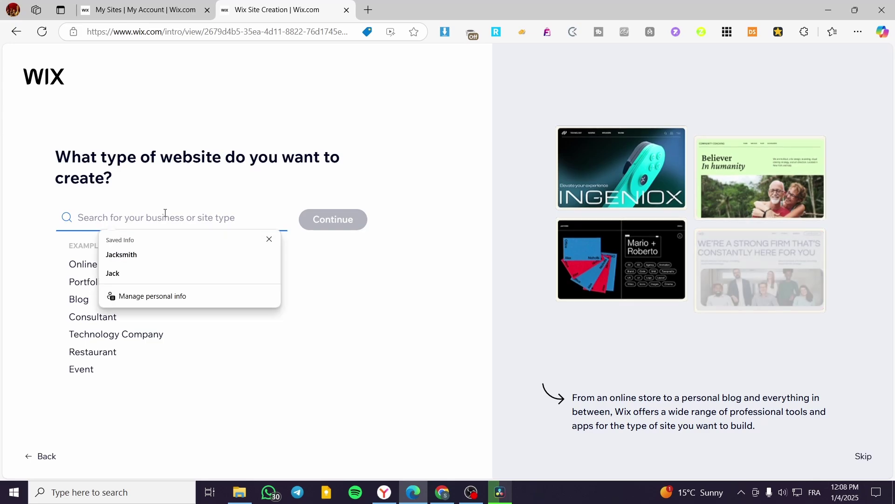
click(266, 241)
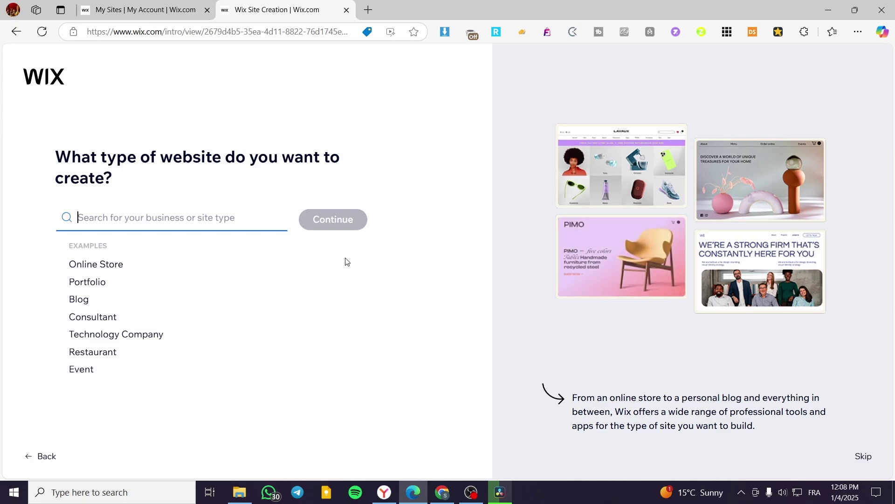
text(ebo)
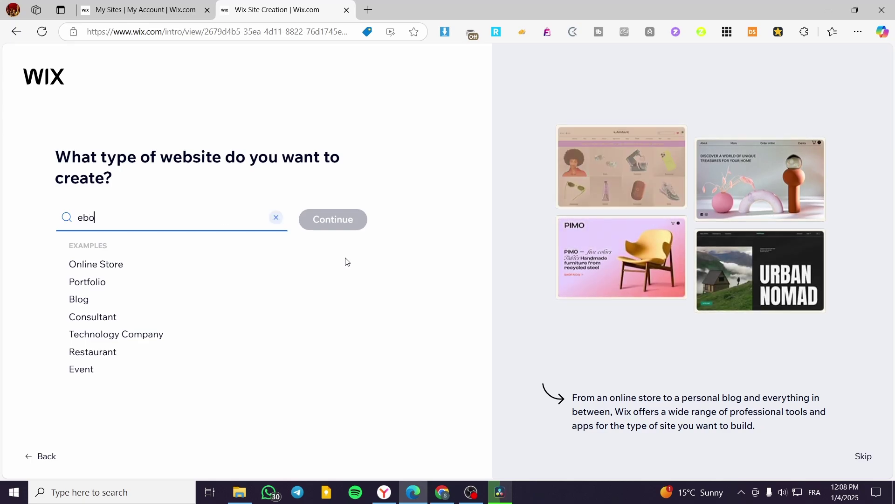
text(ok store)
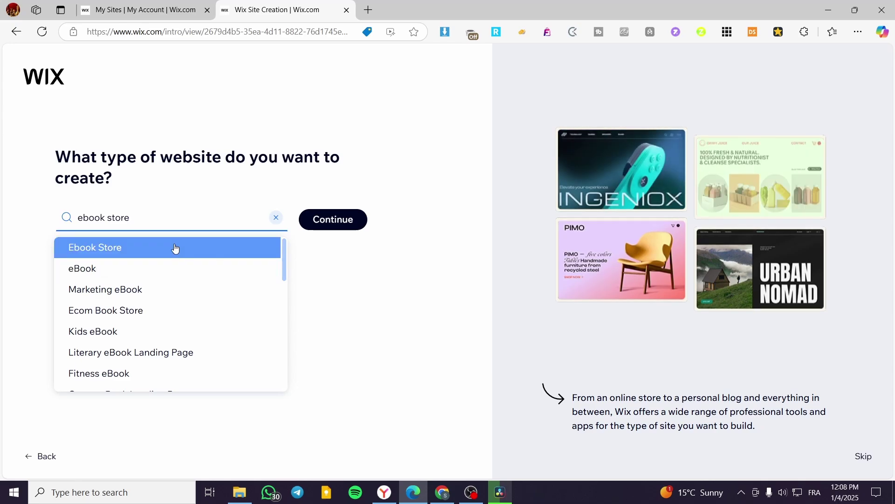
scroll(154, 280, down, 8)
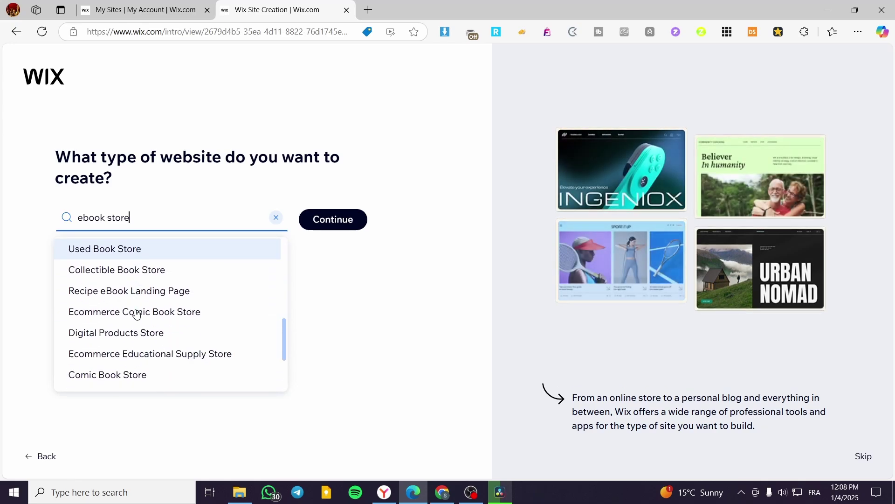
scroll(146, 302, up, 7)
scroll(149, 306, down, 7)
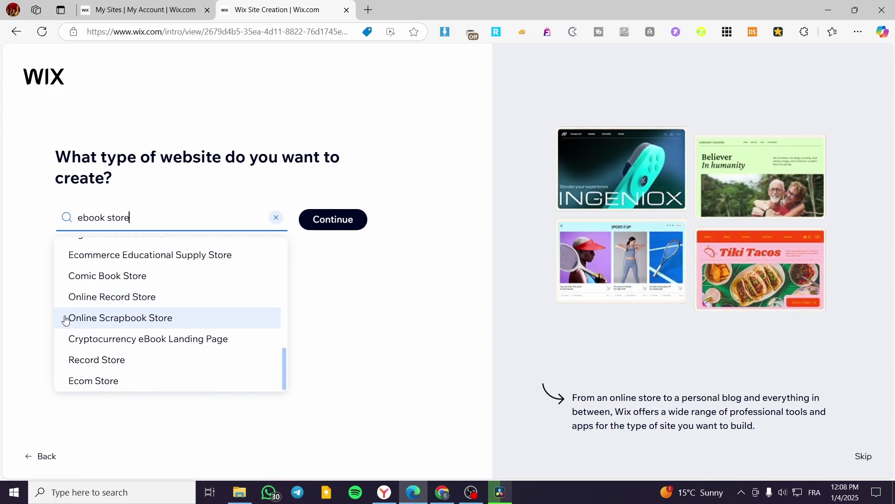
scroll(187, 376, up, 8)
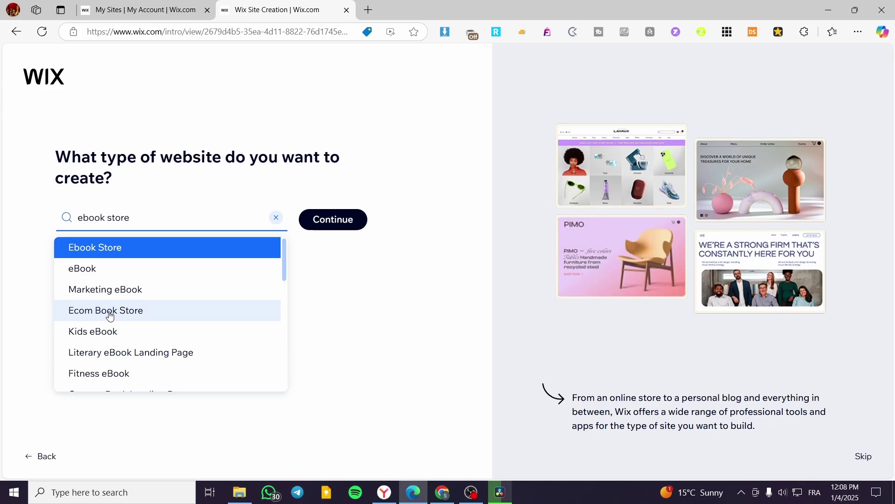
click(106, 252)
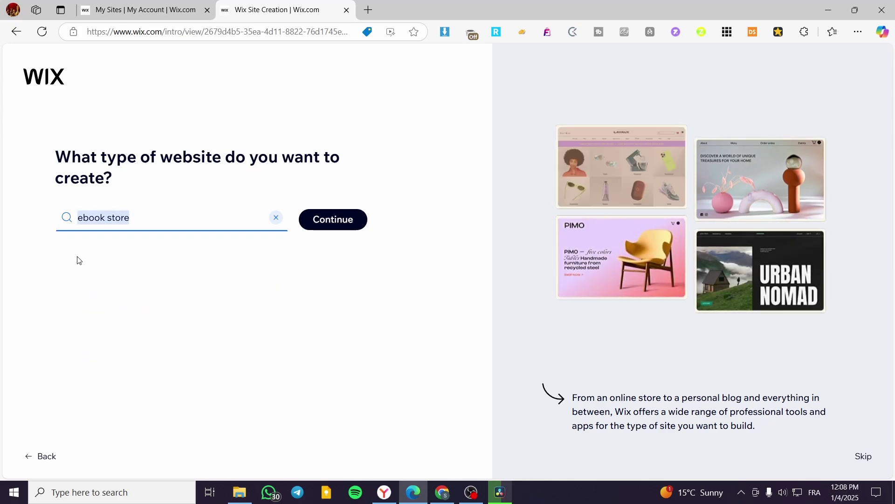
click(345, 222)
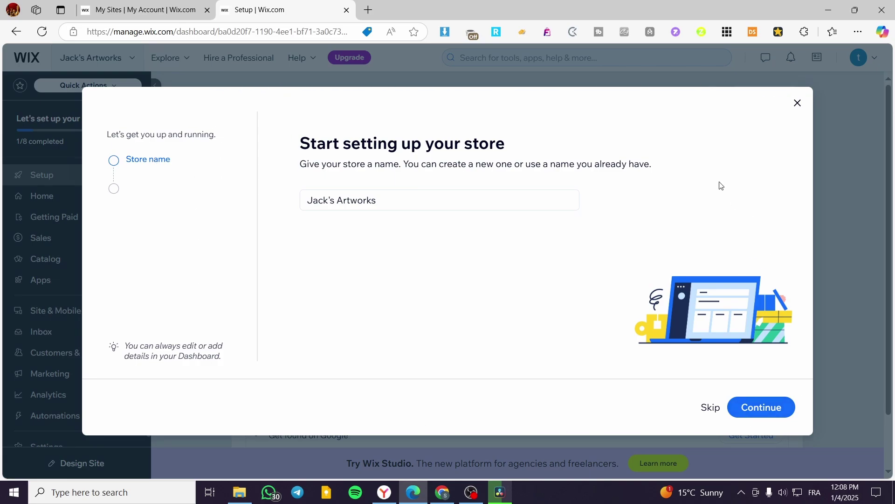
Name the store "Jack's Ebooks Library" and continue to the online presence question.
click(391, 201)
click(391, 201)
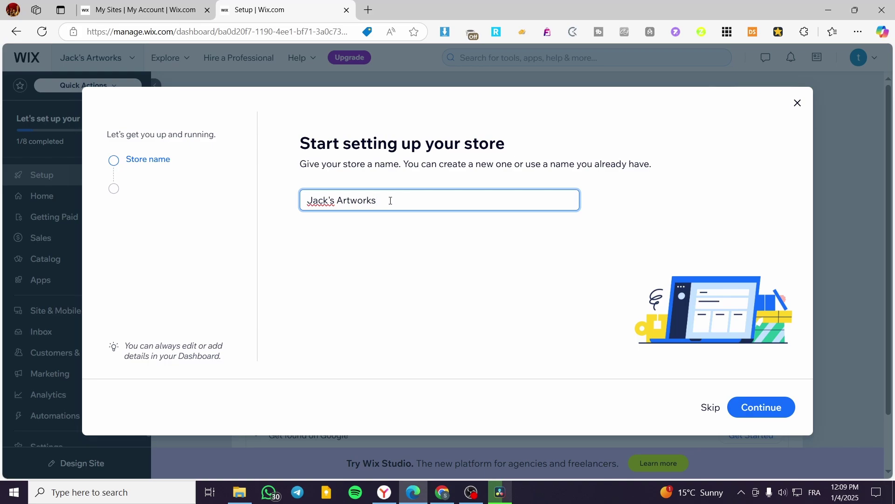
key(BackSpace)
key(BackSpace)
key(BackSpace)
key(BackSpace)
key(BackSpace)
key(BackSpace)
key(BackSpace)
key(BackSpace)
text(Library &)
key(BackSpace)
text(Ebooks)
click(749, 407)
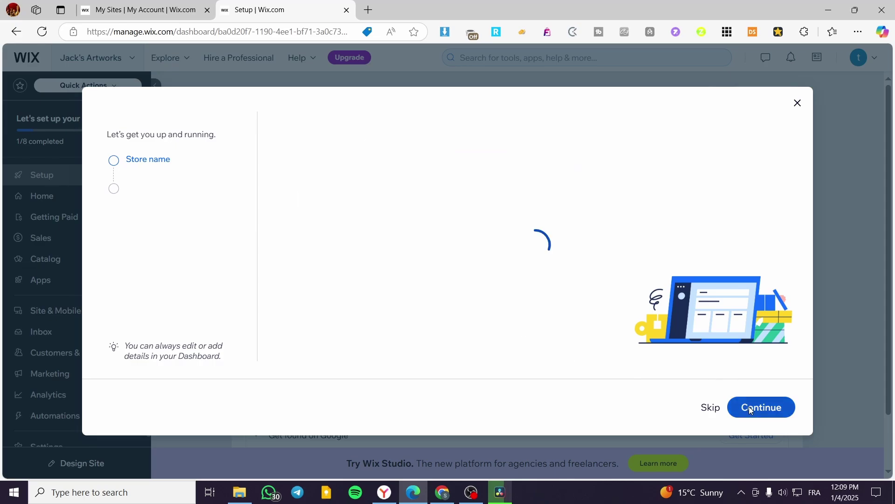
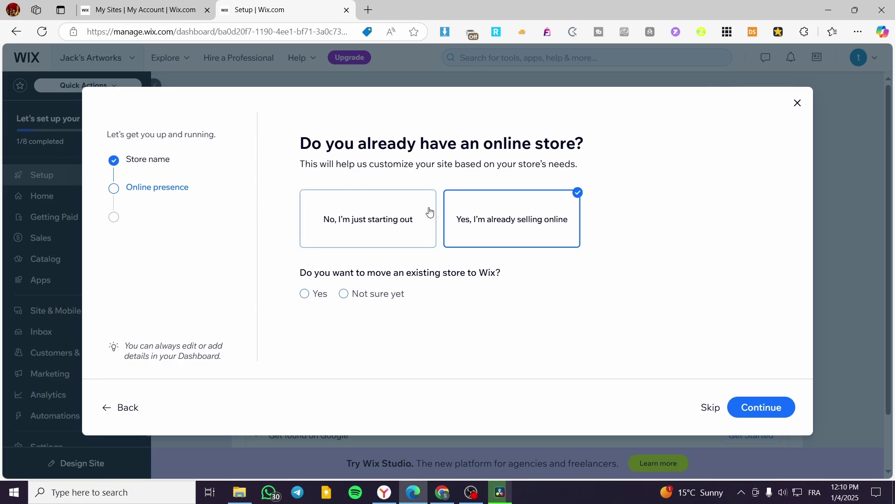
State that the store is just starting out, and choose digital products and services as what it sells.
click(385, 234)
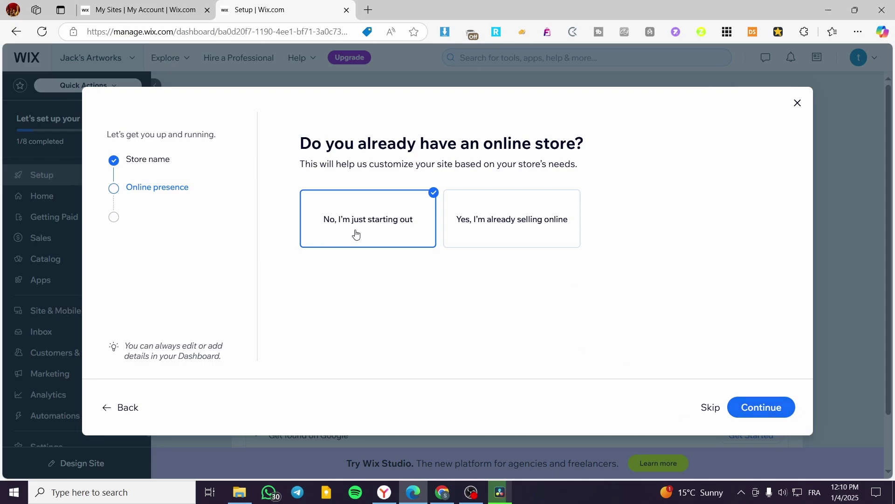
click(764, 411)
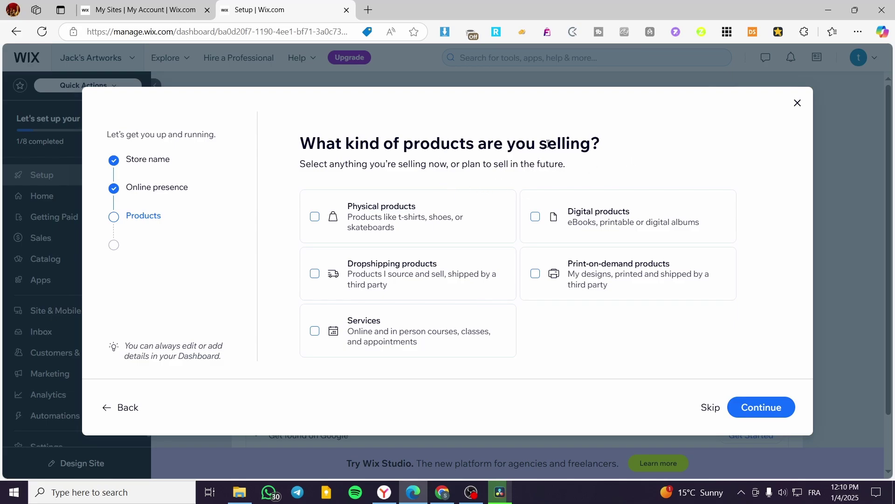
click(535, 217)
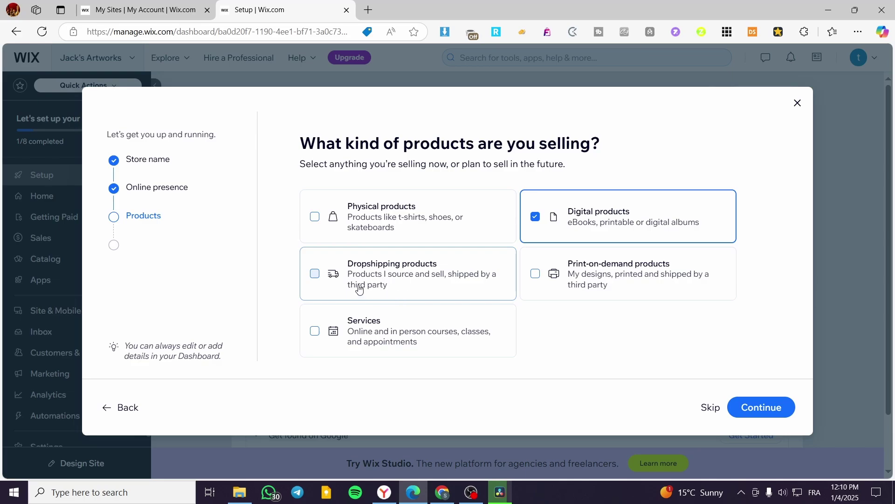
click(383, 272)
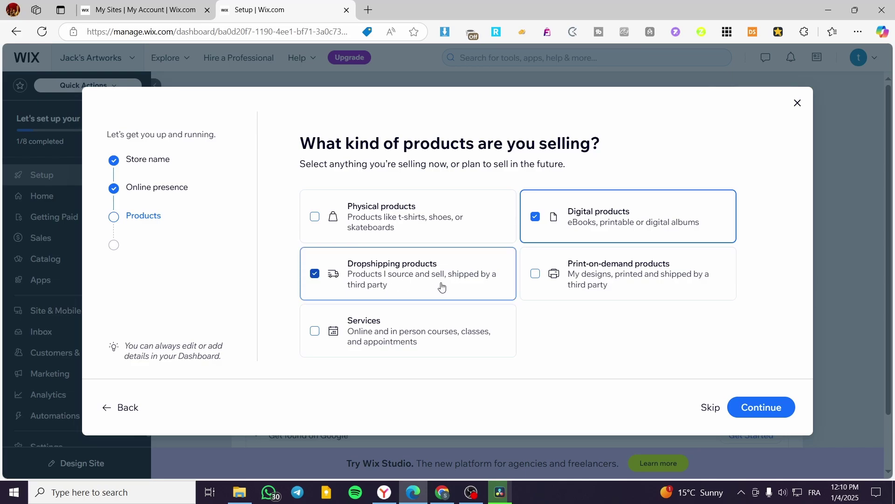
click(354, 270)
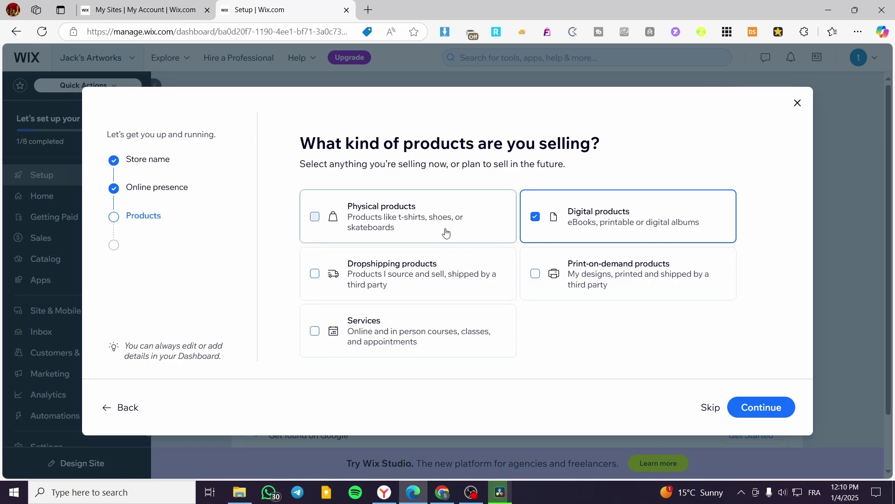
click(363, 343)
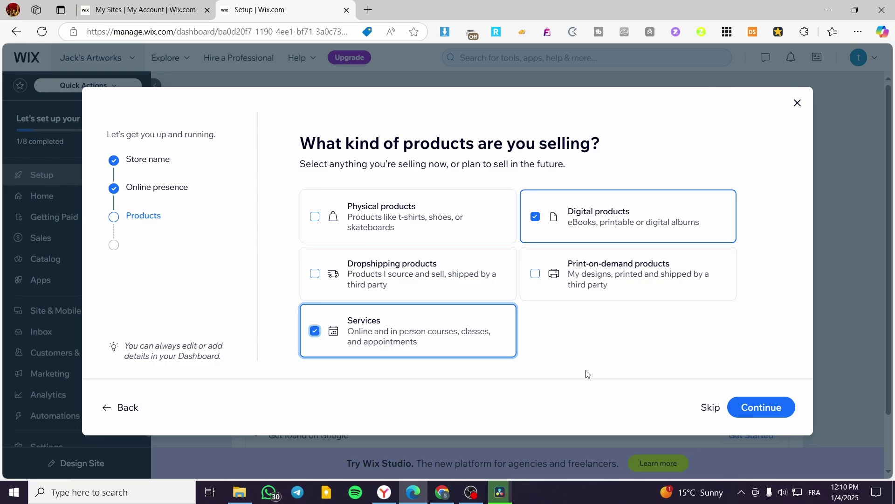
click(773, 413)
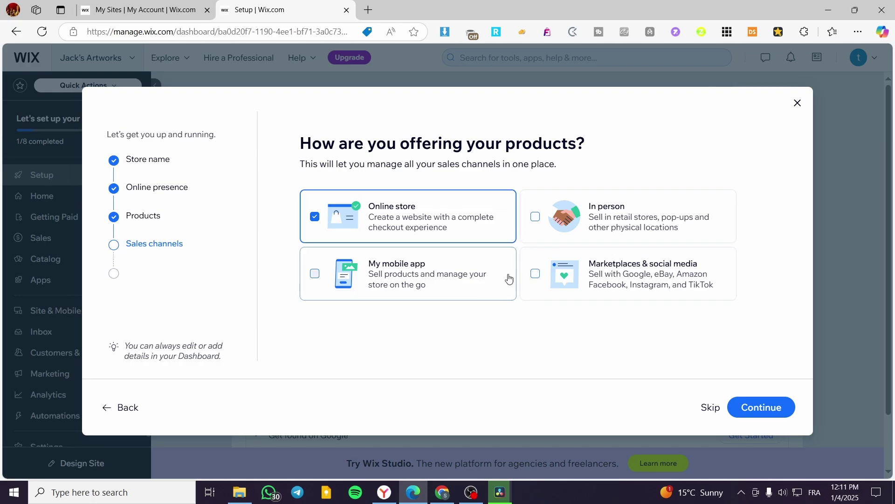
Add marketplaces & social media and the mobile app as sales channels, then finish the setup and continue to the dashboard.
click(537, 275)
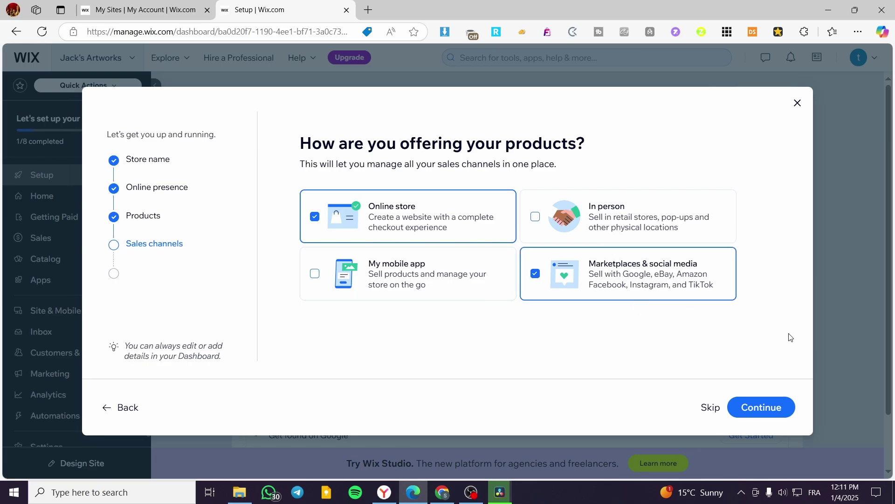
click(407, 280)
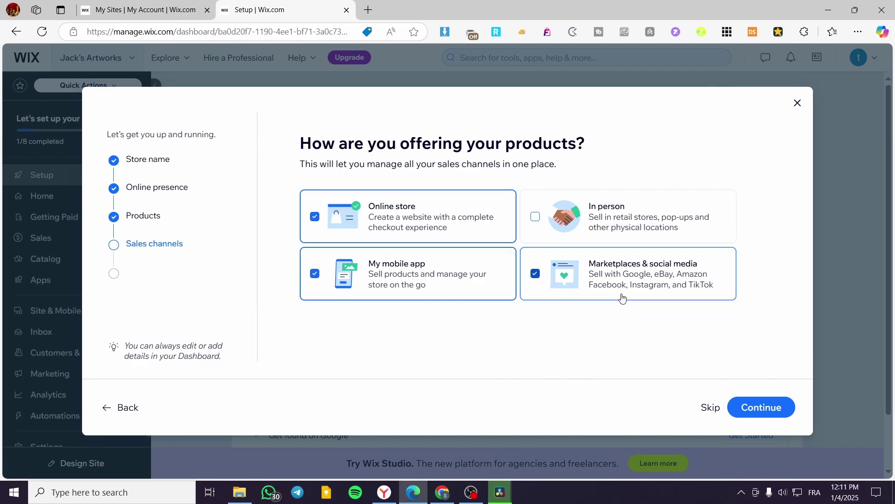
click(768, 408)
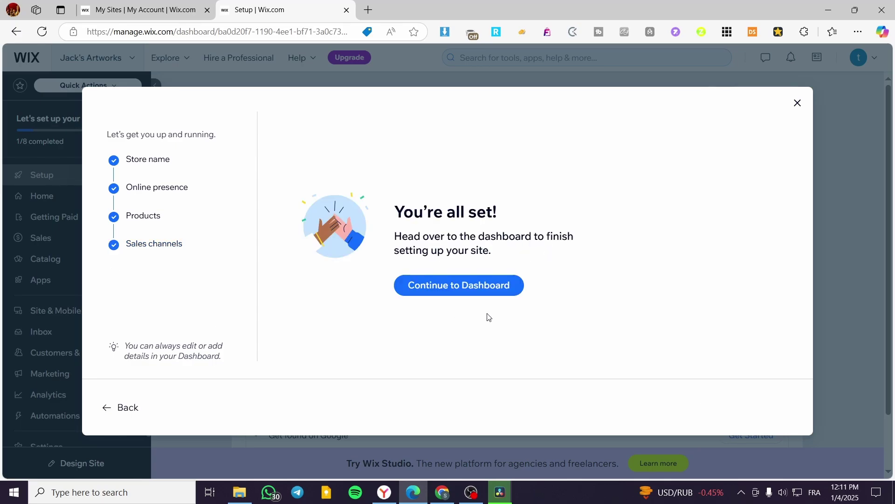
click(482, 291)
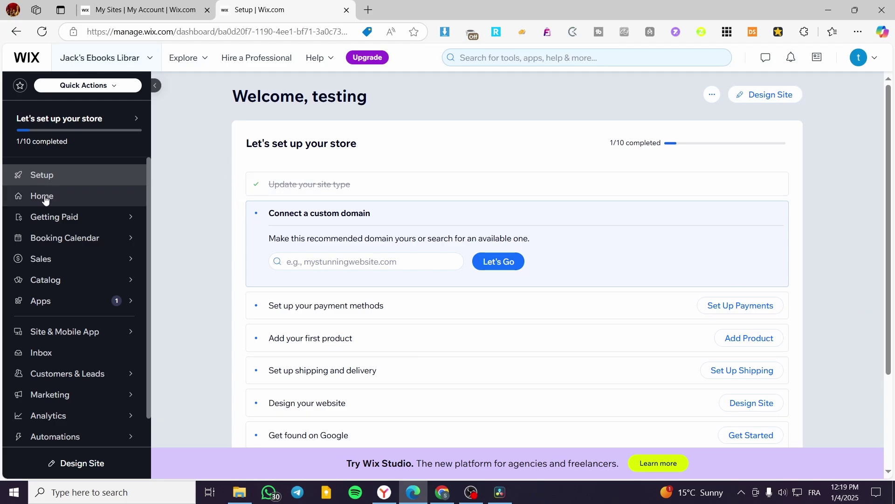
Open the Accept Payments page in the site's settings.
scroll(45, 205, down, 1)
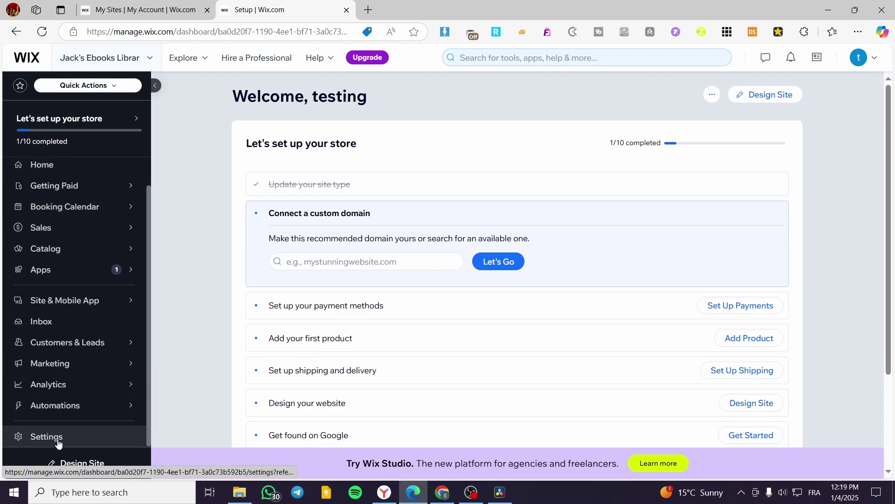
click(51, 443)
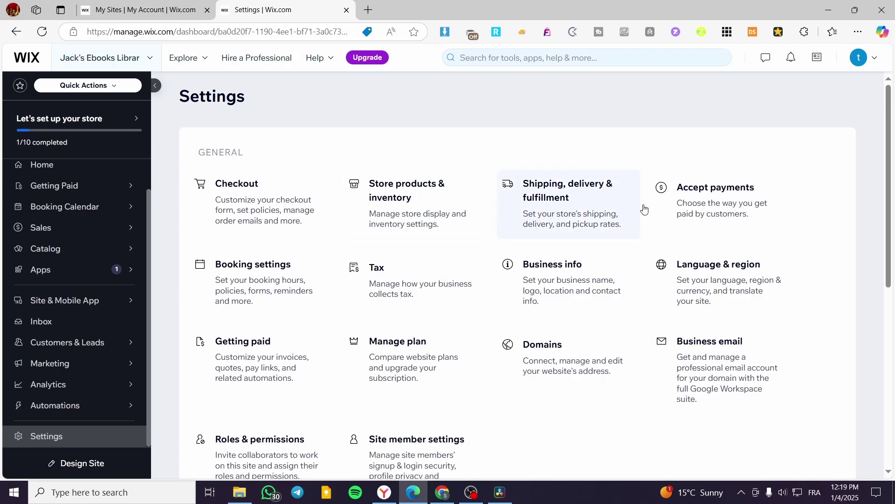
click(764, 201)
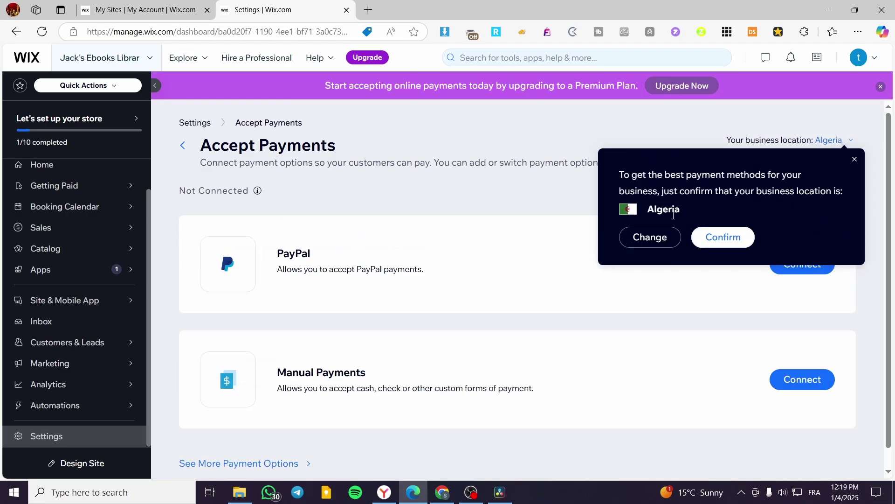
Change the business location to United Kingdom.
click(652, 237)
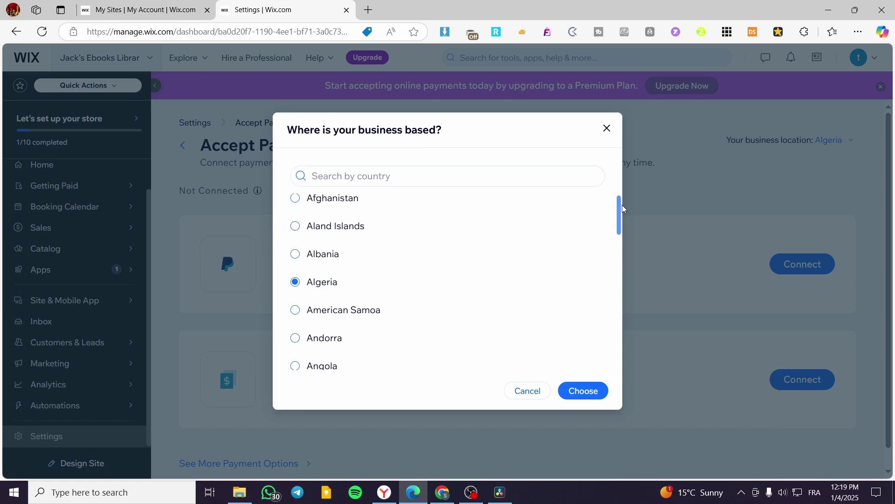
drag(622, 204, 622, 192)
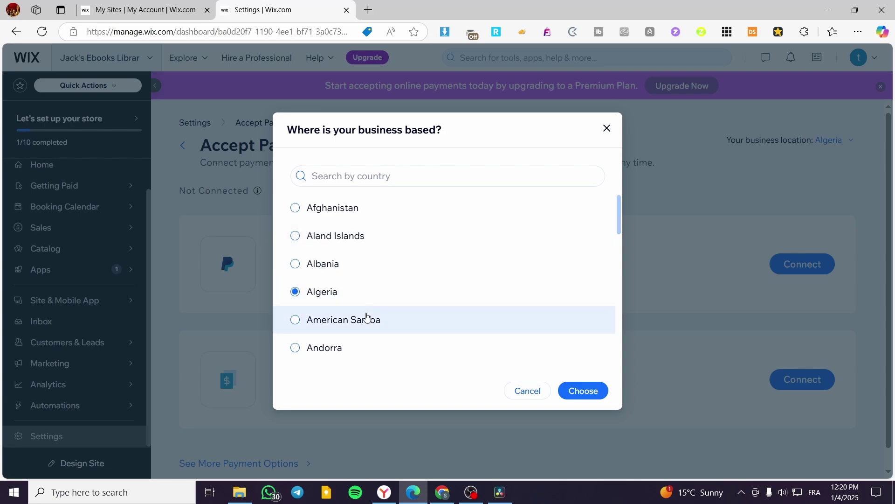
click(370, 178)
text(u)
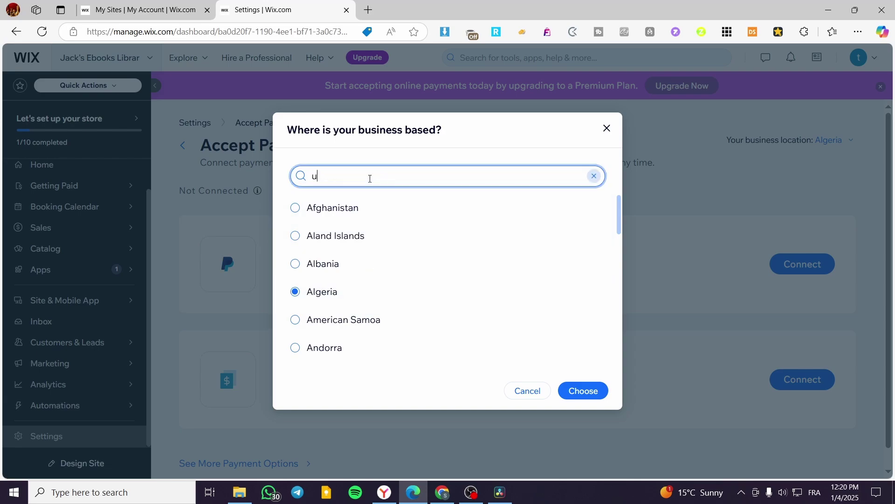
text(ni)
key(BackSpace)
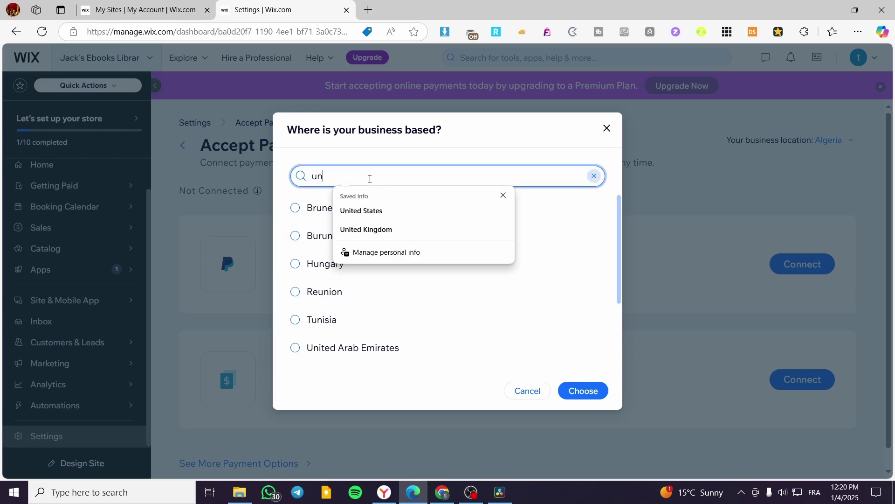
text(ited)
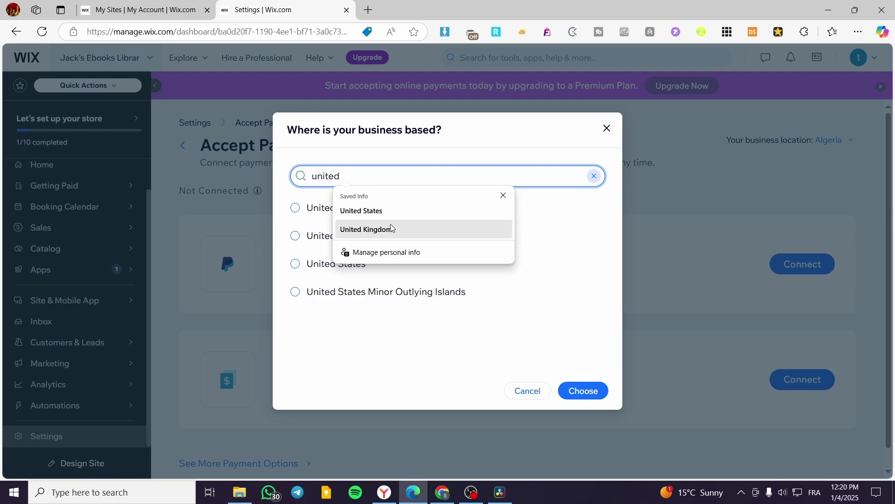
click(336, 236)
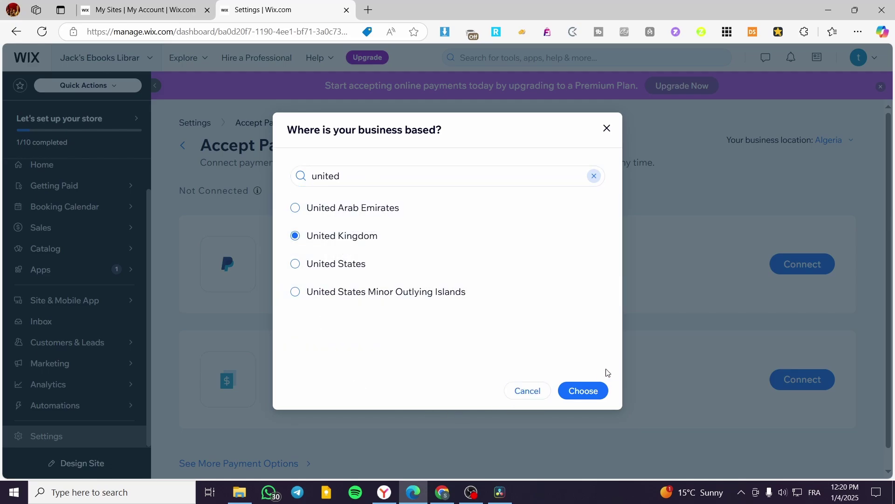
click(585, 389)
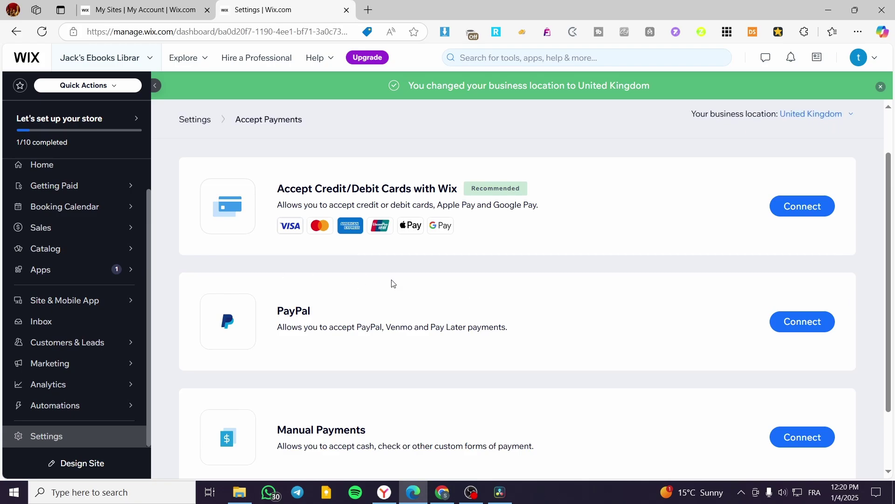
Review the offered payment methods: credit/debit cards with Wix, PayPal and manual payments.
scroll(513, 282, down, 1)
scroll(273, 258, up, 3)
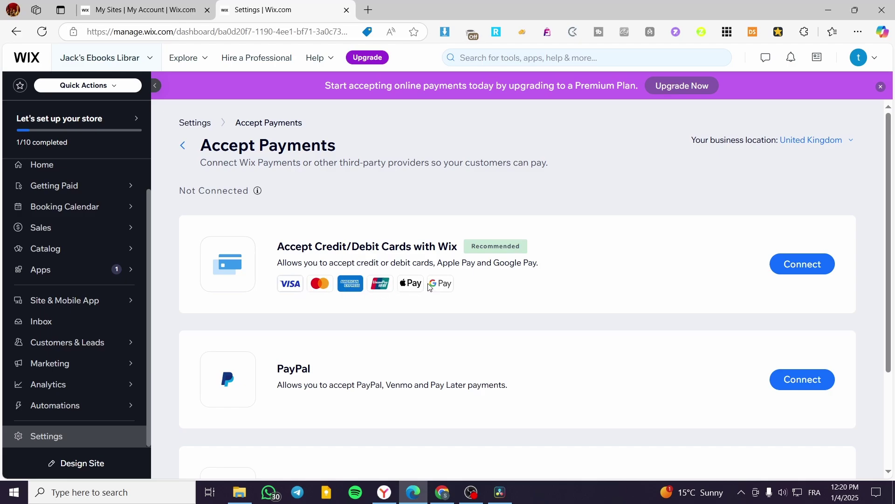
scroll(389, 276, down, 2)
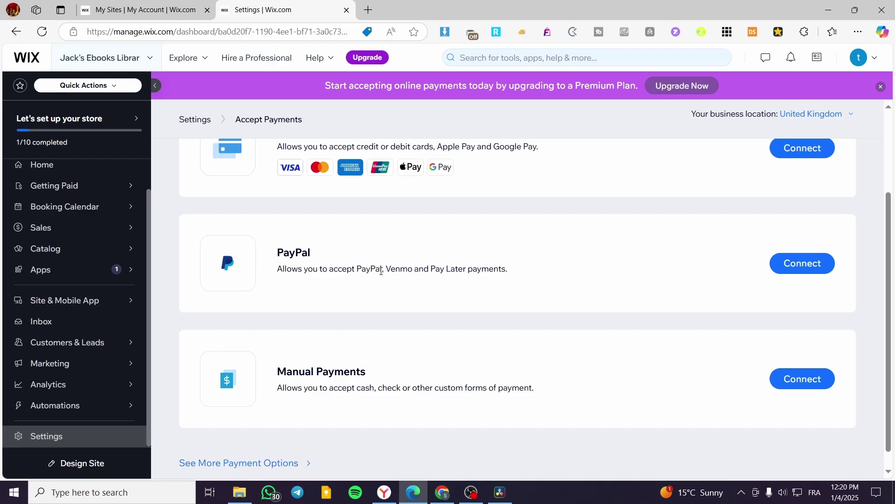
scroll(368, 274, up, 2)
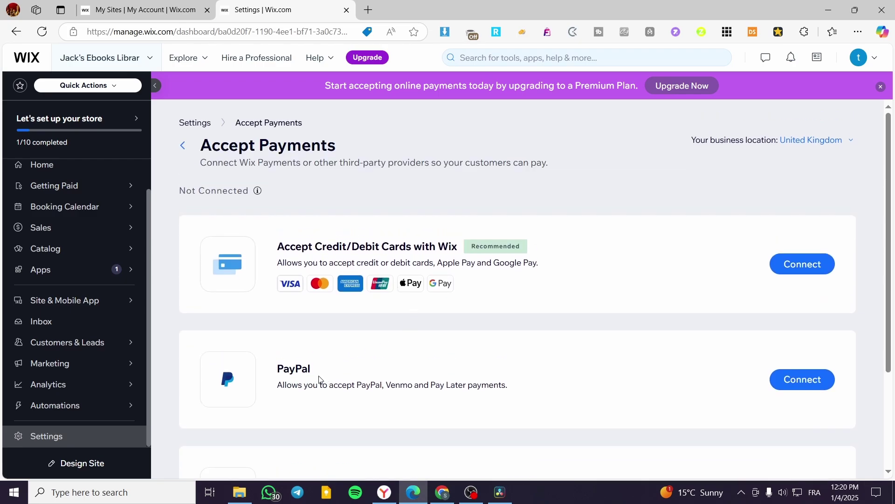
scroll(316, 343, down, 3)
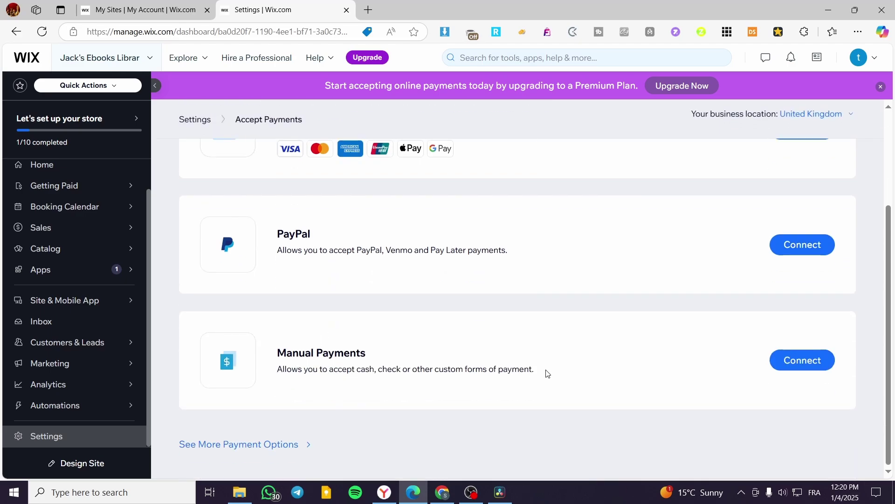
drag(548, 373, 262, 356)
click(385, 381)
Open the additional payment options and look through the listed providers, such as Square, Klarna and Clearpay.
click(217, 444)
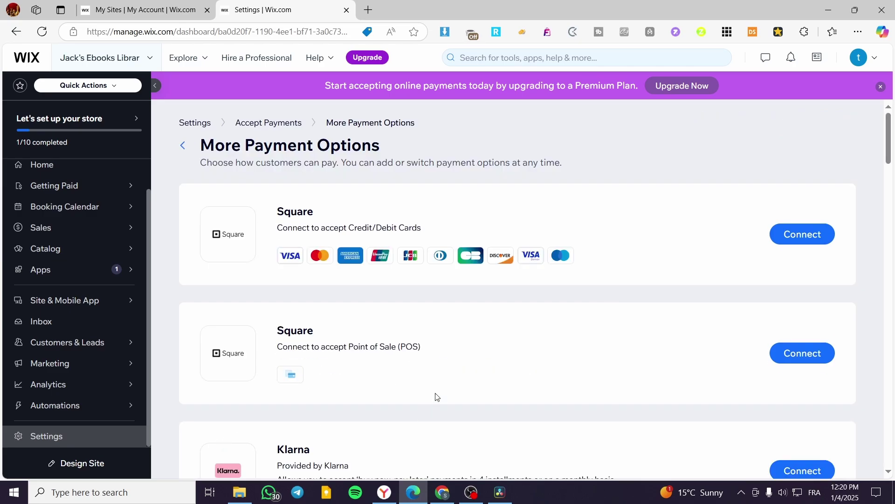
scroll(408, 378, down, 3)
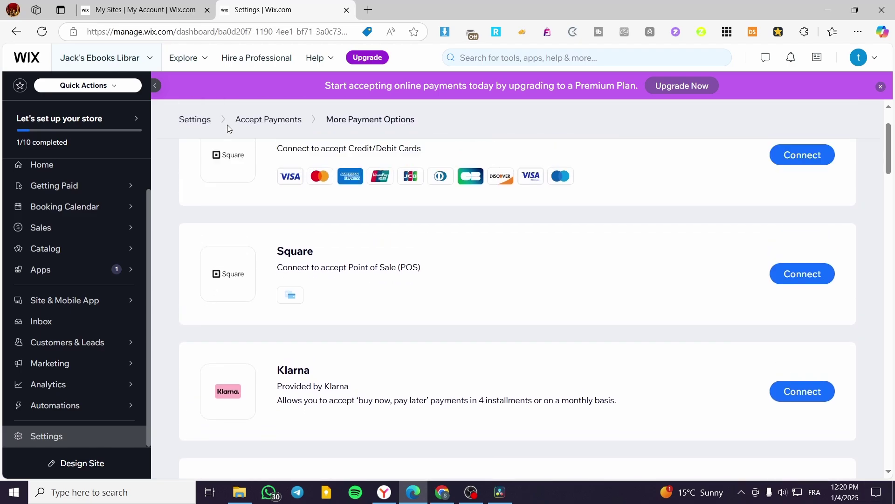
scroll(227, 125, up, 3)
click(183, 145)
scroll(243, 443, down, 3)
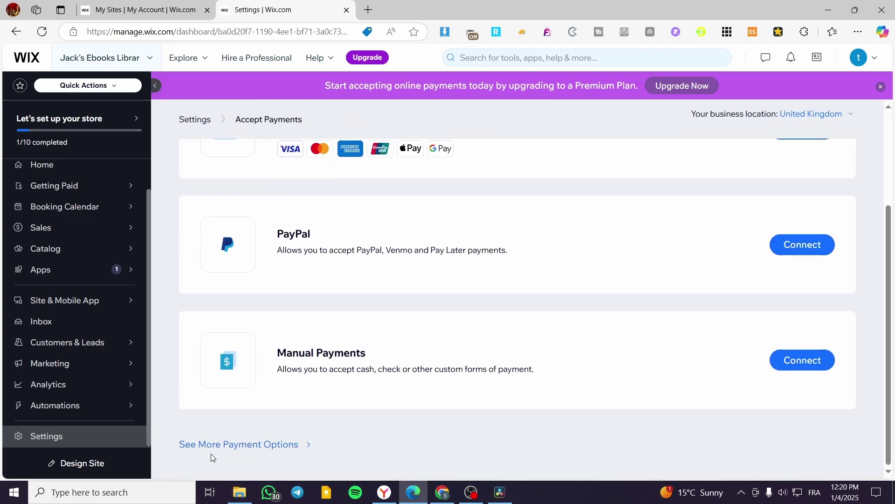
click(246, 445)
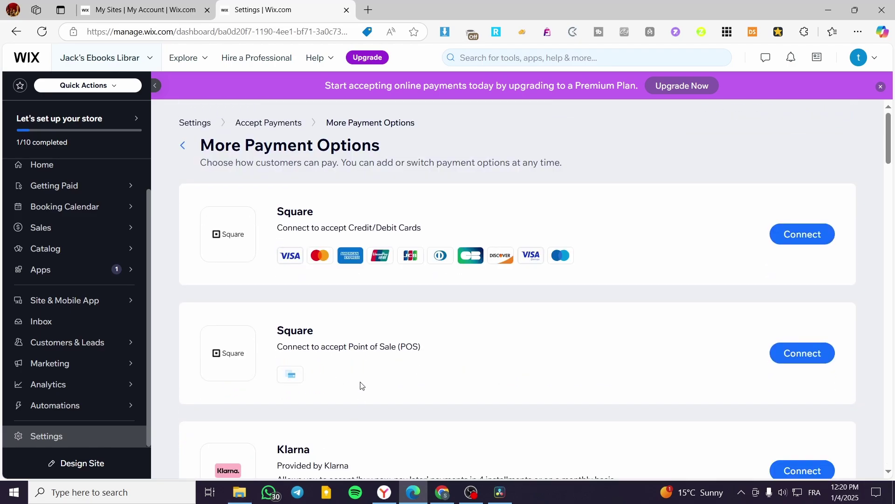
scroll(360, 386, down, 3)
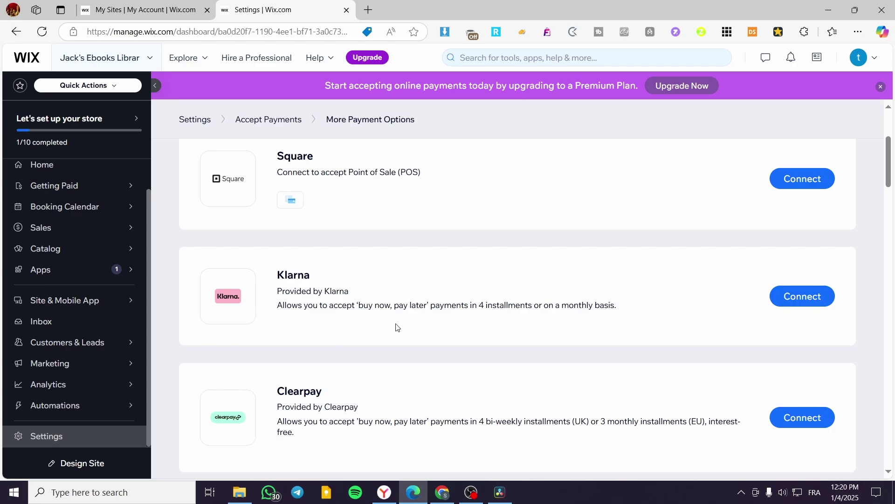
scroll(468, 339, up, 2)
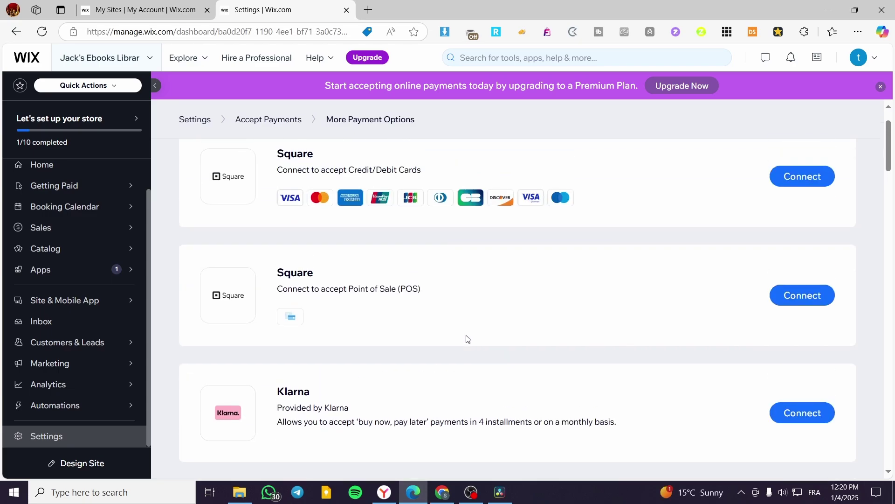
scroll(353, 283, up, 1)
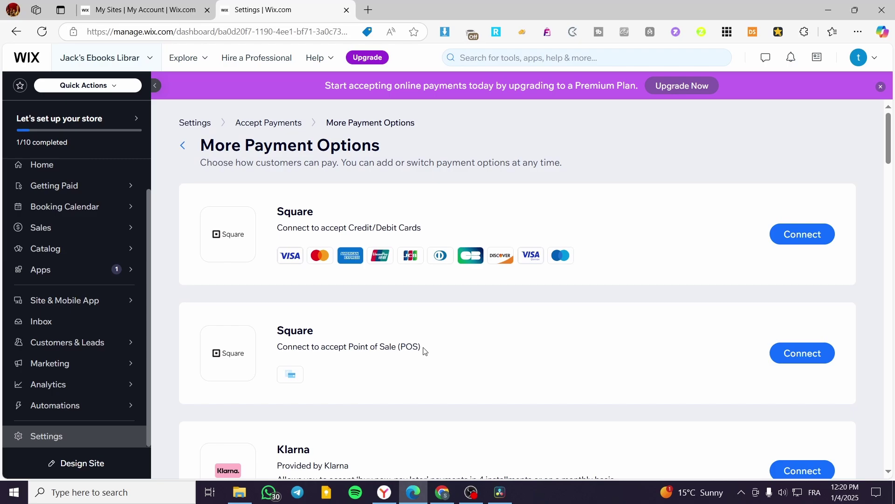
scroll(508, 285, down, 6)
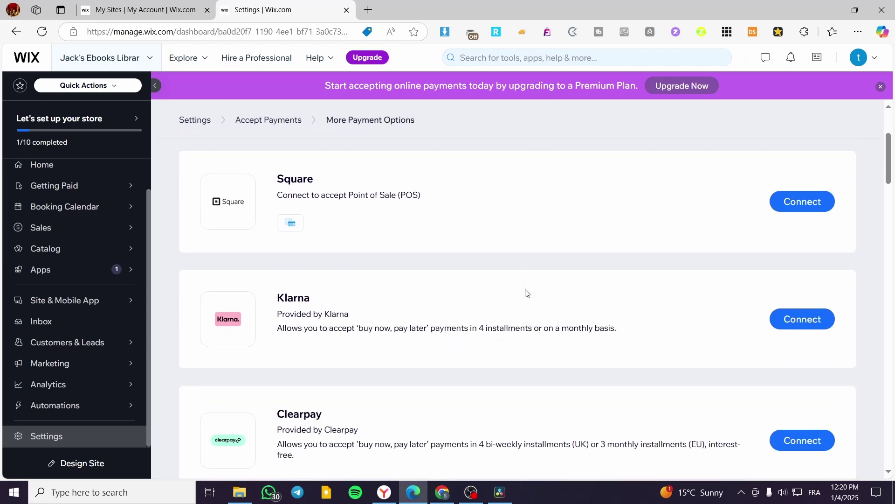
scroll(387, 295, down, 4)
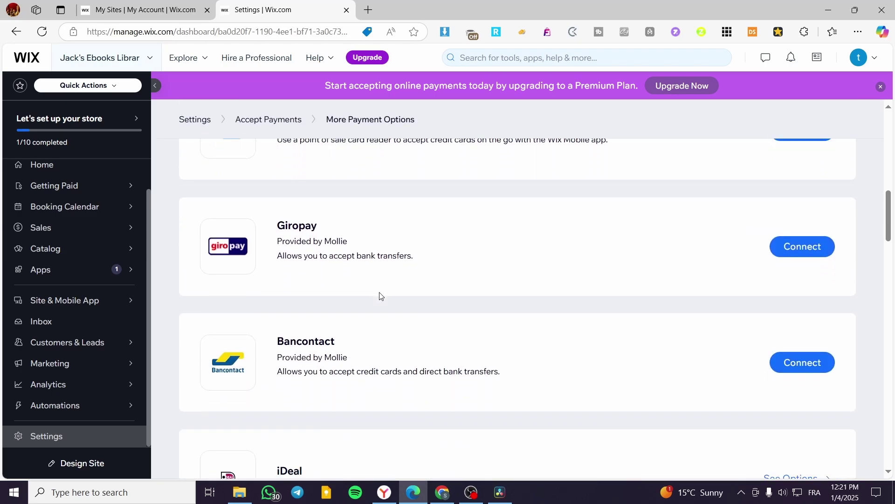
scroll(359, 264, up, 10)
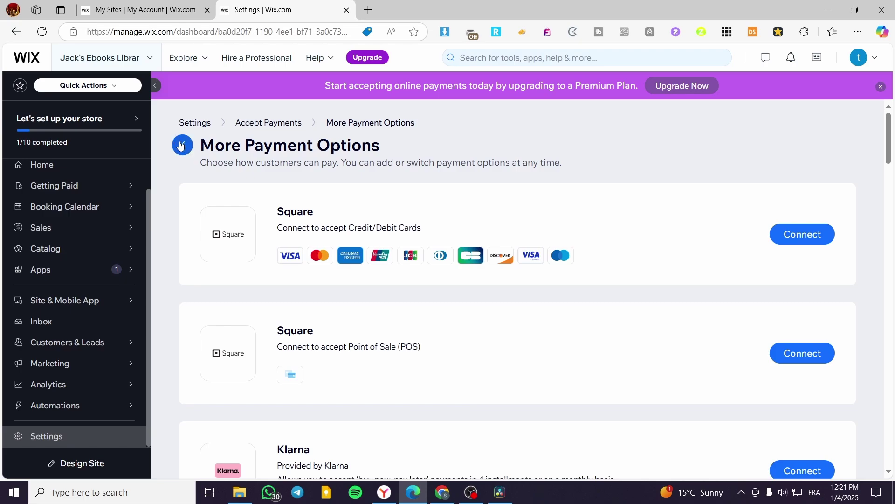
Leave the payment settings, return to the dashboard home and open the store catalog's Products page.
click(182, 145)
click(73, 172)
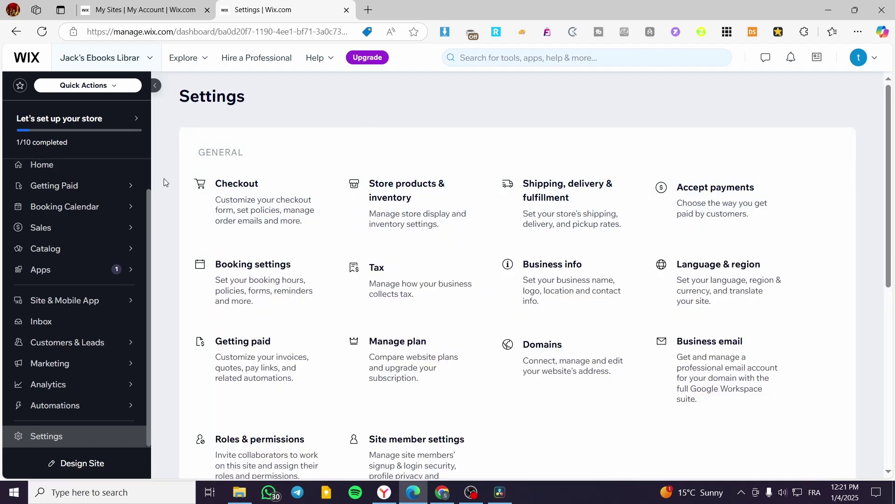
click(47, 168)
mouse_move(84, 185)
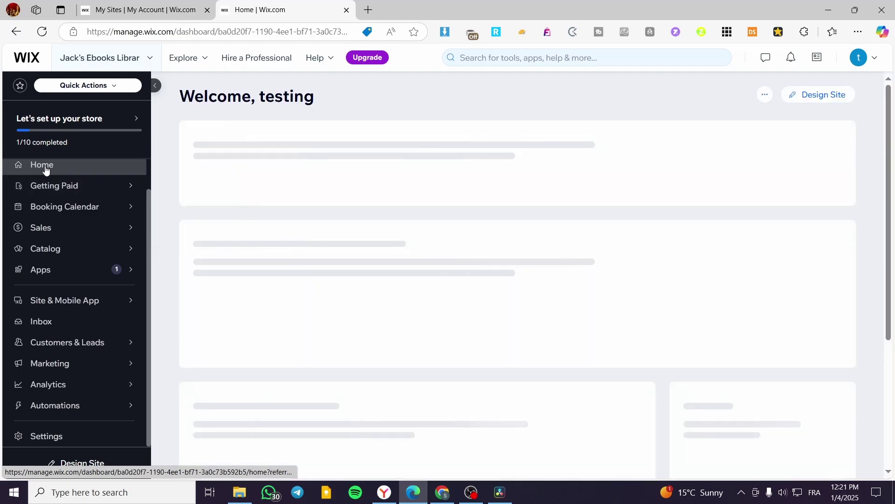
mouse_move(127, 250)
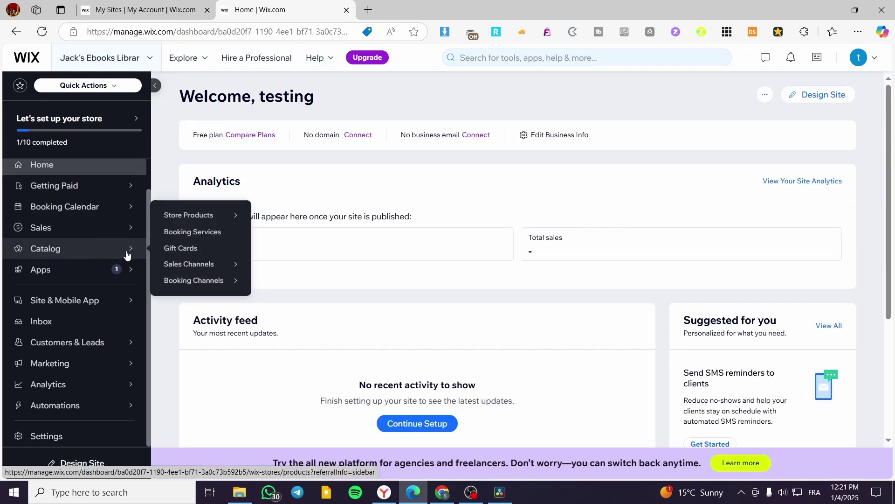
mouse_move(176, 219)
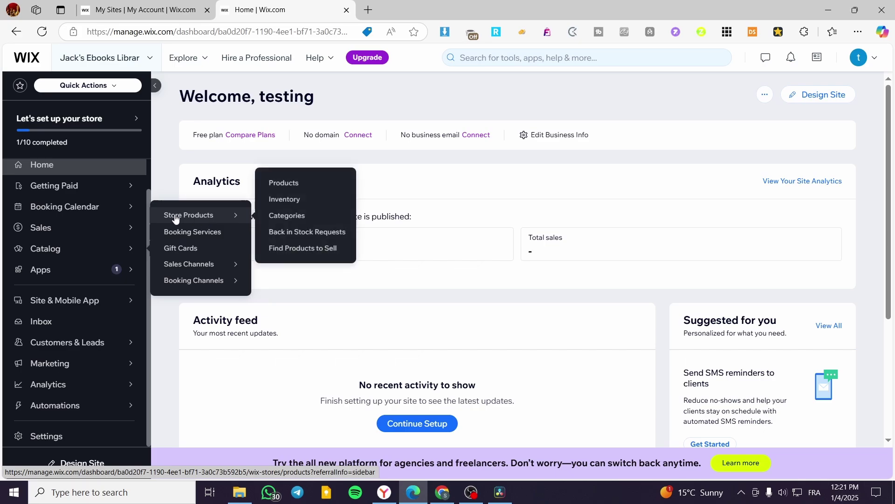
click(290, 187)
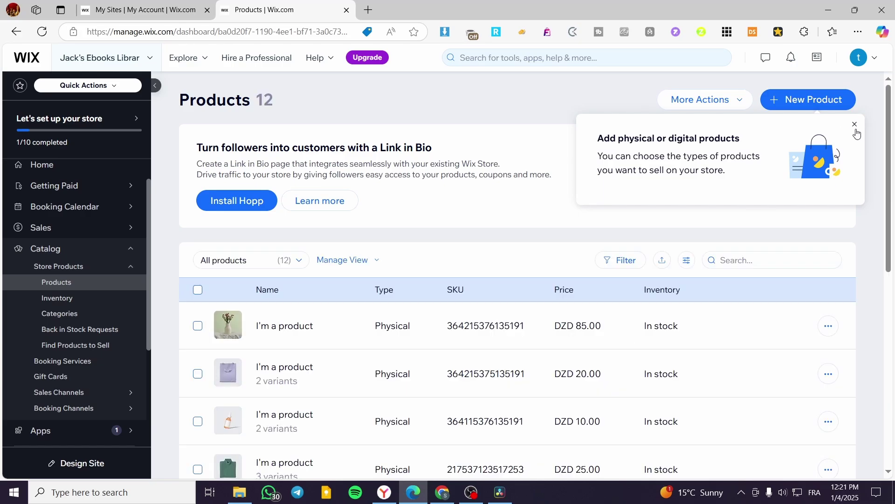
Dismiss the product-type tip, look over the sample products and start a new product of the digital file type.
click(854, 125)
scroll(381, 312, down, 1)
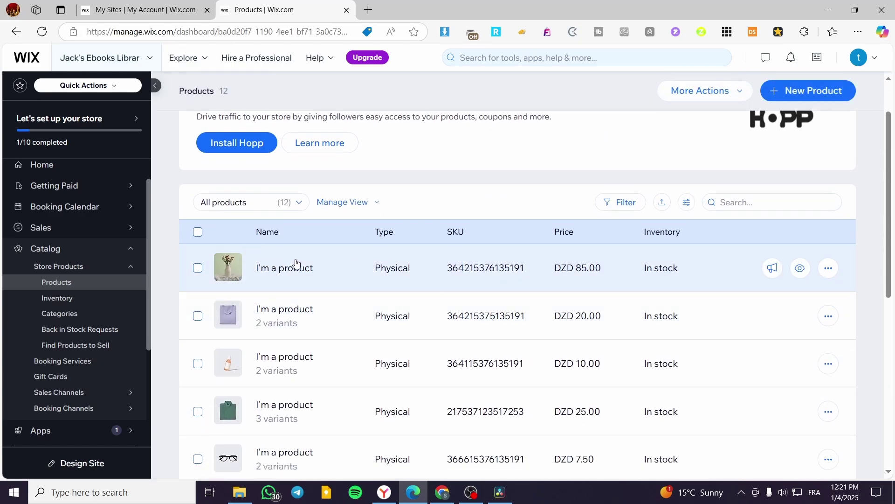
scroll(296, 262, down, 3)
scroll(345, 319, down, 4)
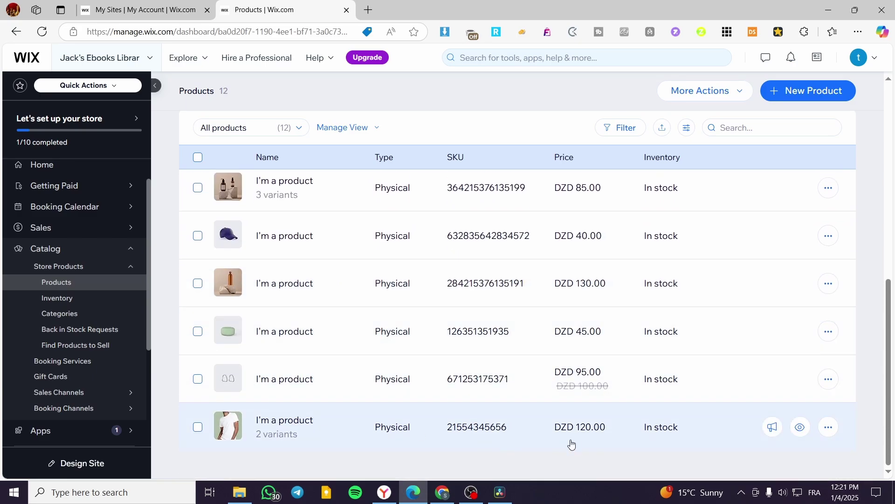
scroll(364, 353, up, 10)
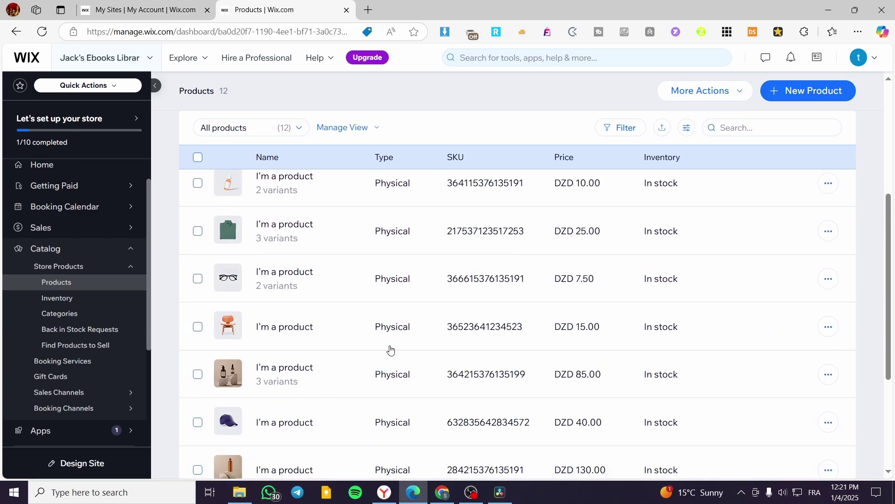
scroll(401, 327, down, 10)
scroll(404, 323, up, 10)
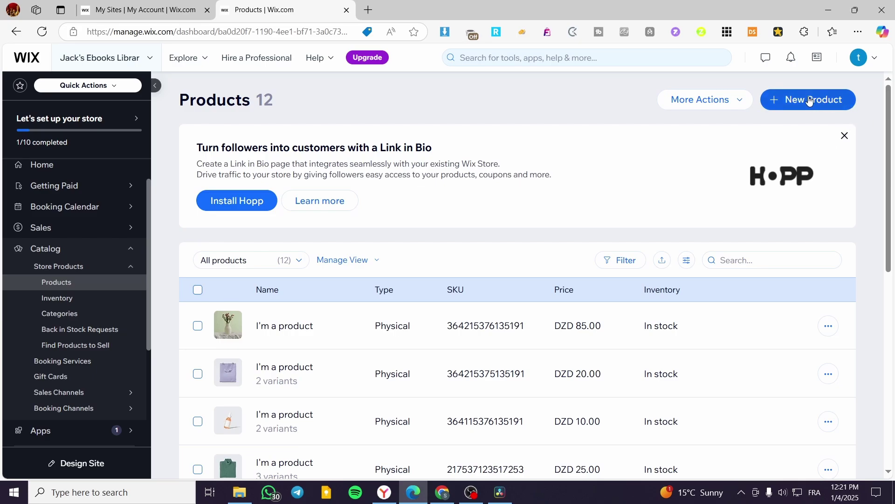
click(792, 108)
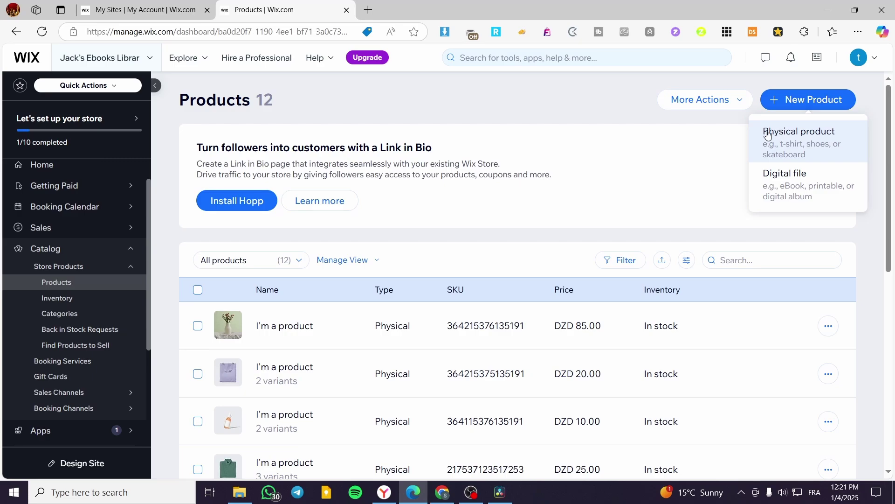
click(786, 182)
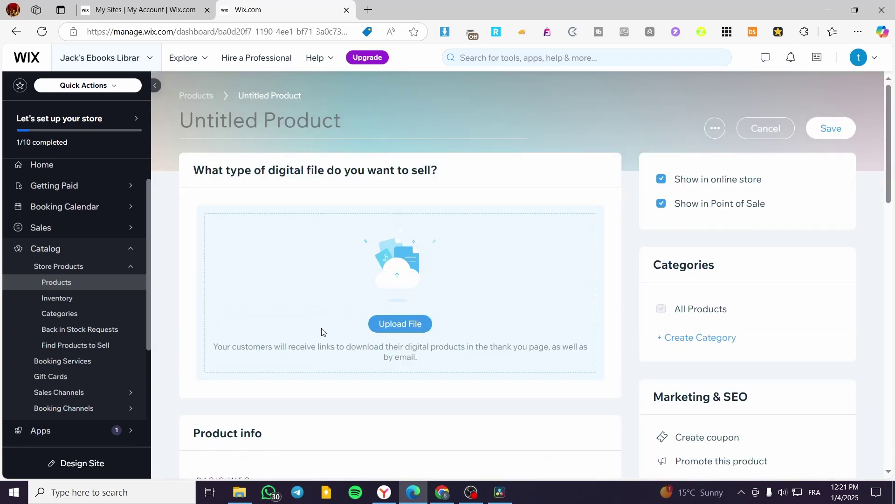
Open the downloaded cupcake ebook PDF from the browser's downloads to view its contents.
click(855, 32)
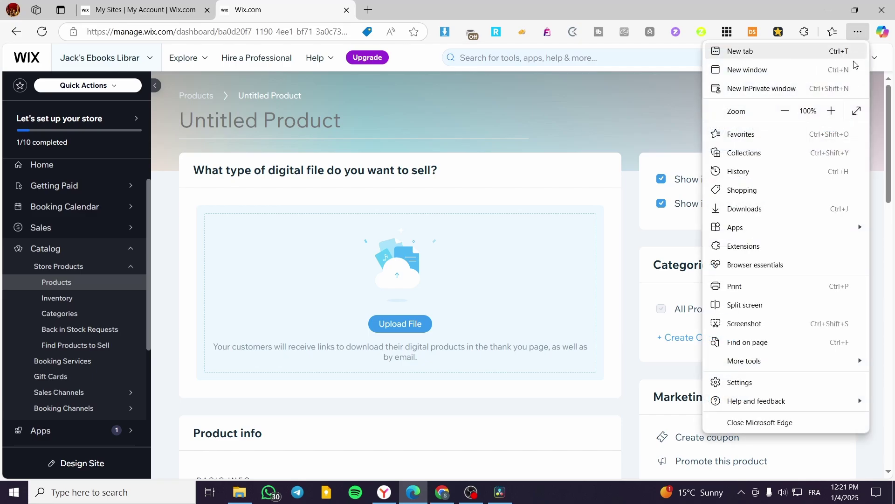
click(795, 208)
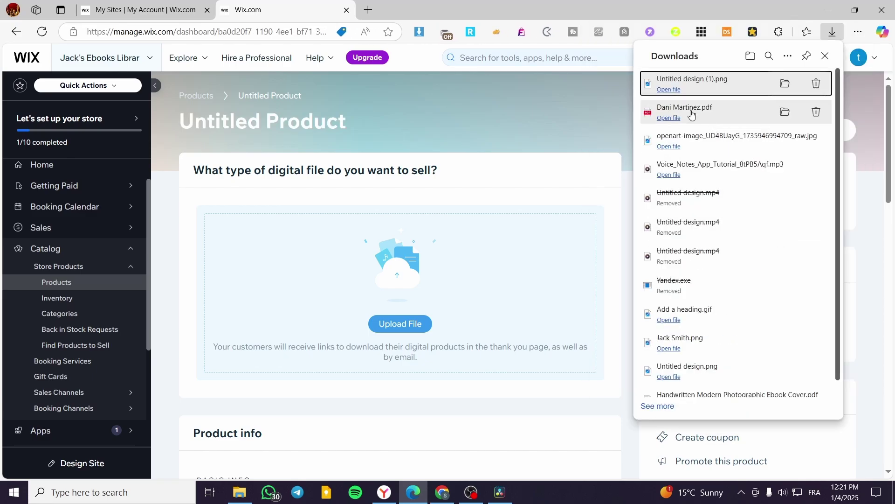
drag(686, 111, 495, 298)
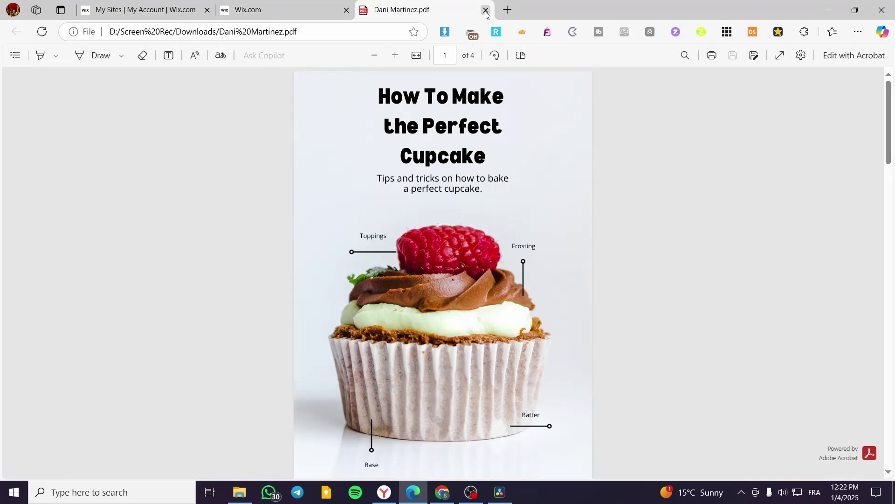
Close the ebook PDF and give the new digital product a "New Release" ribbon.
click(481, 10)
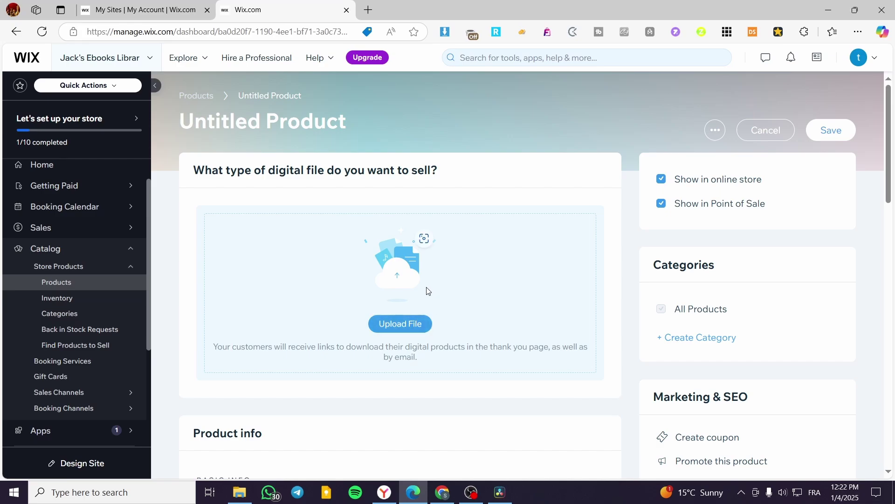
scroll(403, 335, down, 3)
scroll(195, 376, down, 2)
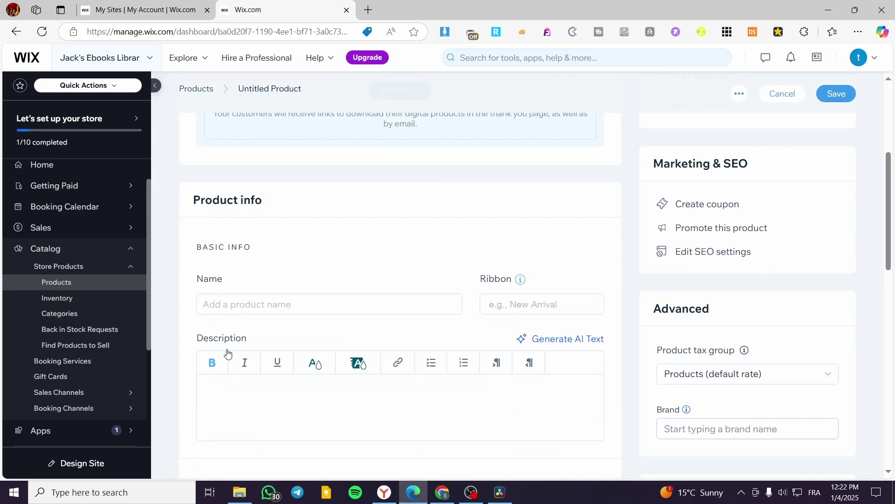
scroll(263, 320, up, 2)
scroll(368, 354, down, 3)
click(526, 303)
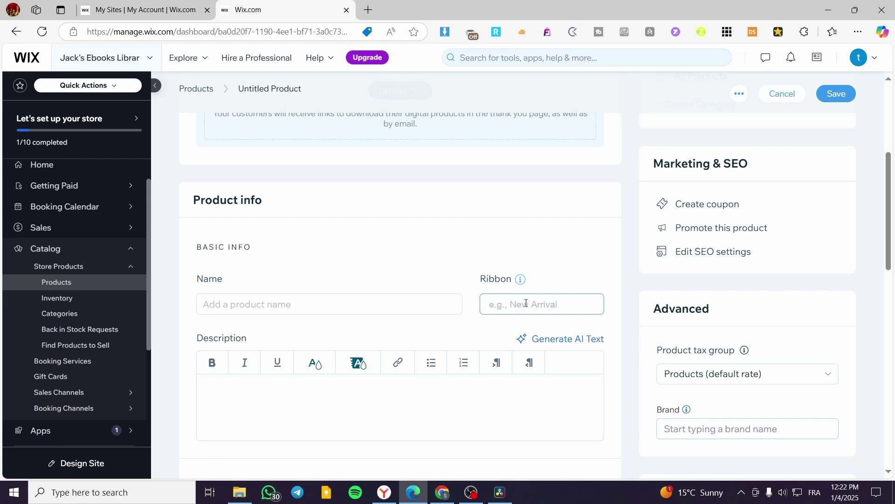
text(New)
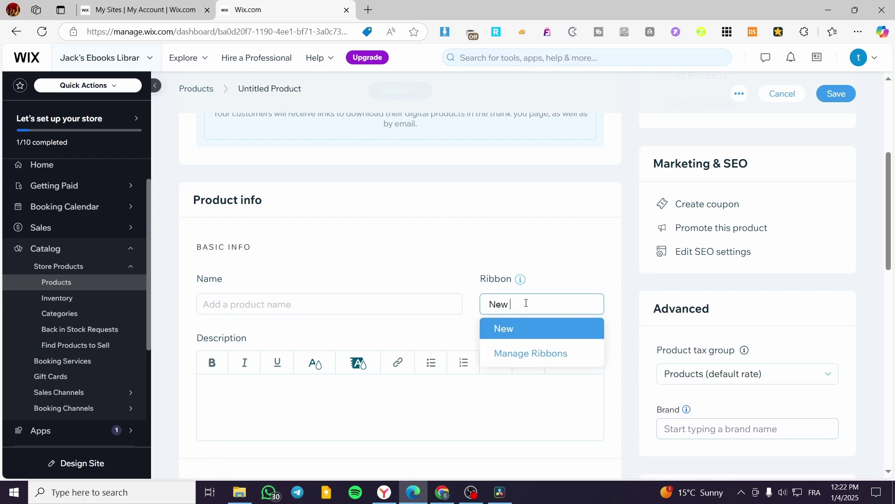
text( Release)
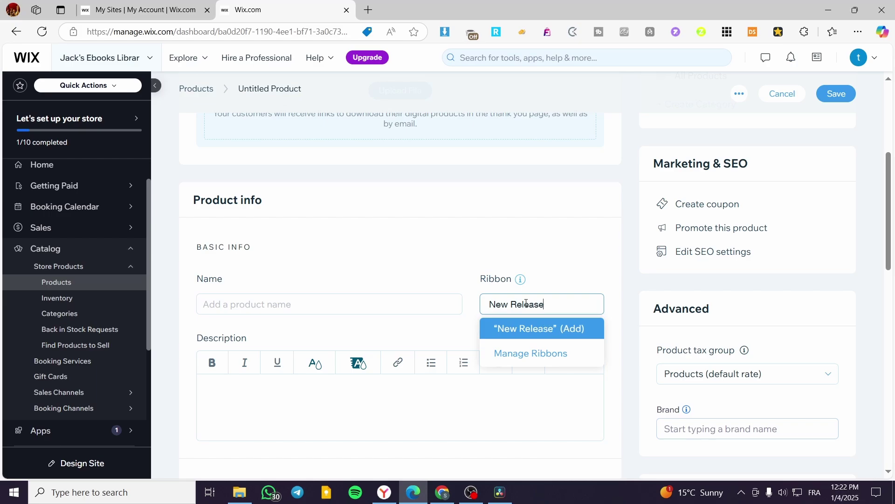
click(551, 329)
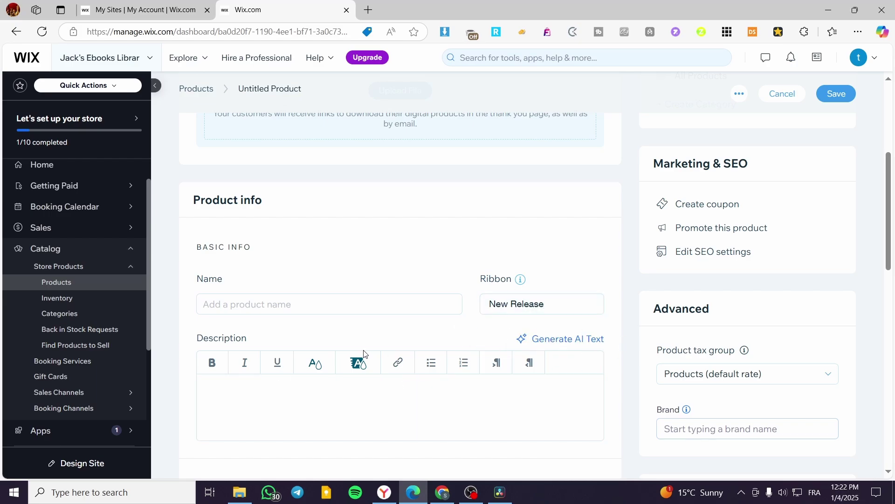
Review the rest of the product form: description, images and videos, info sections, pricing, and inventory tracking options.
scroll(397, 359, down, 3)
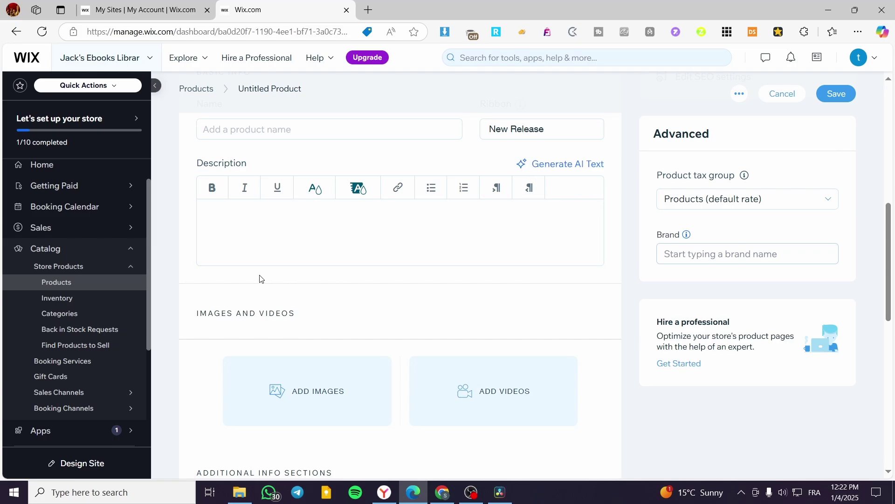
scroll(245, 192, up, 1)
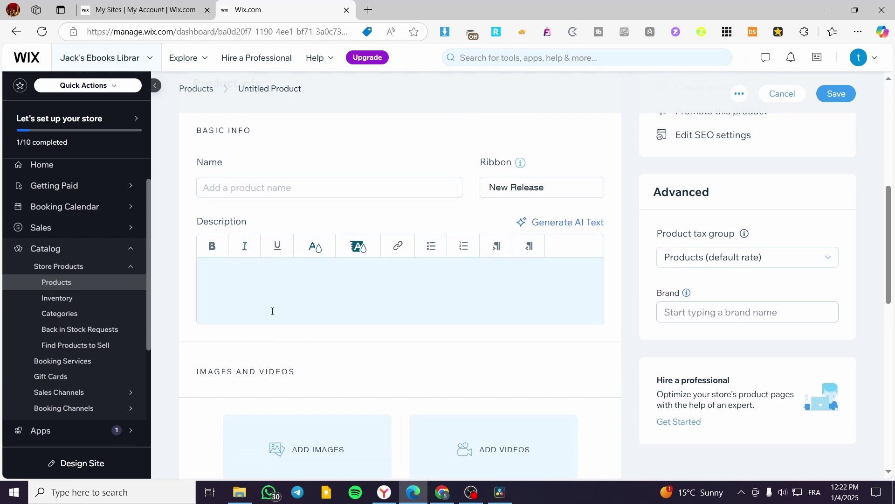
scroll(280, 303, down, 1)
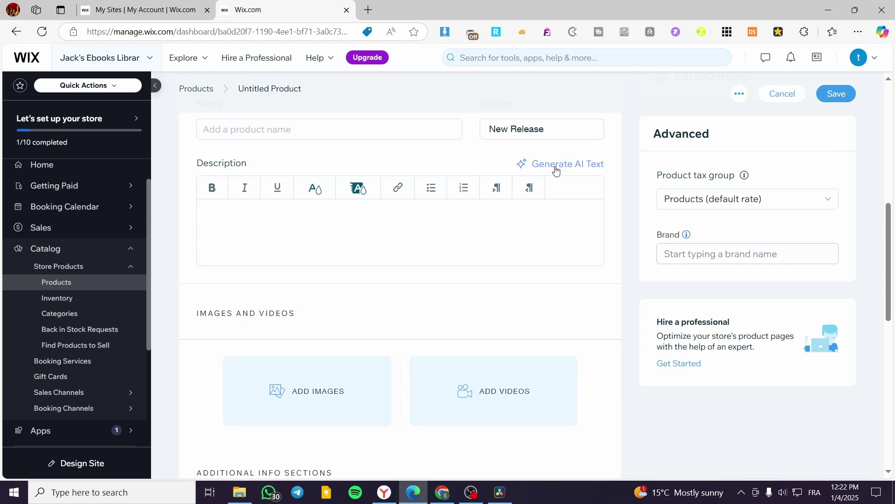
scroll(306, 232, down, 2)
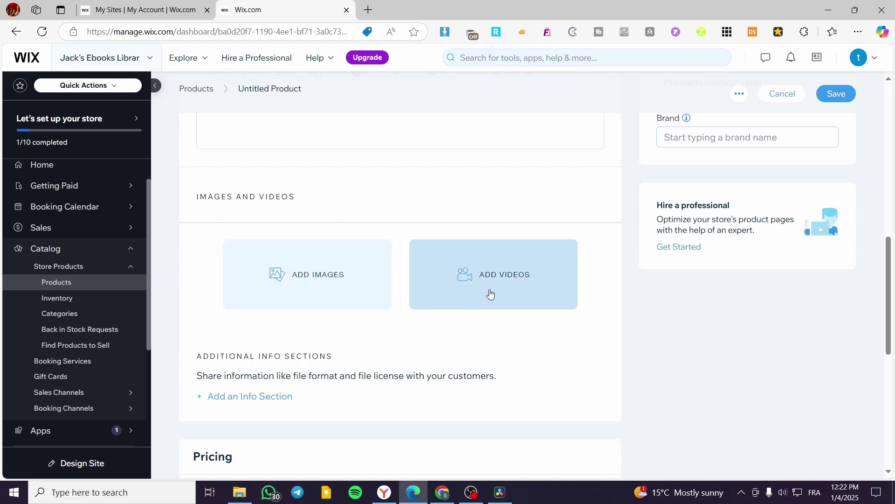
scroll(345, 289, down, 5)
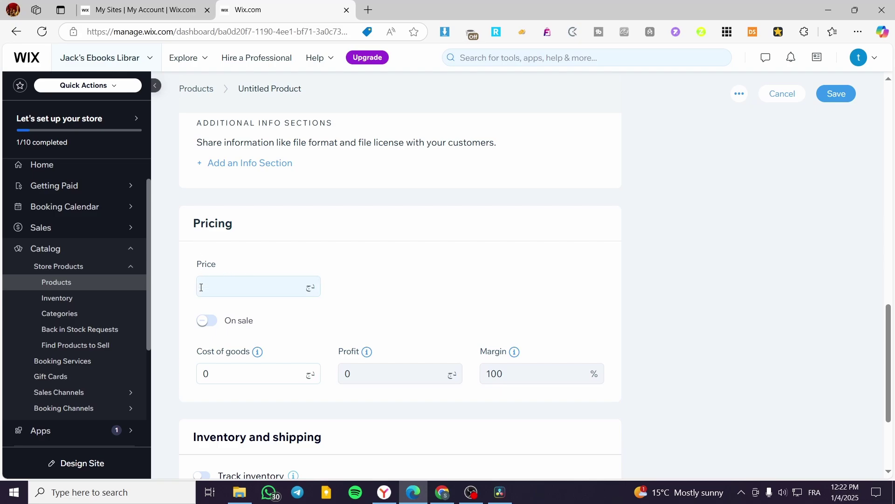
scroll(241, 282, down, 3)
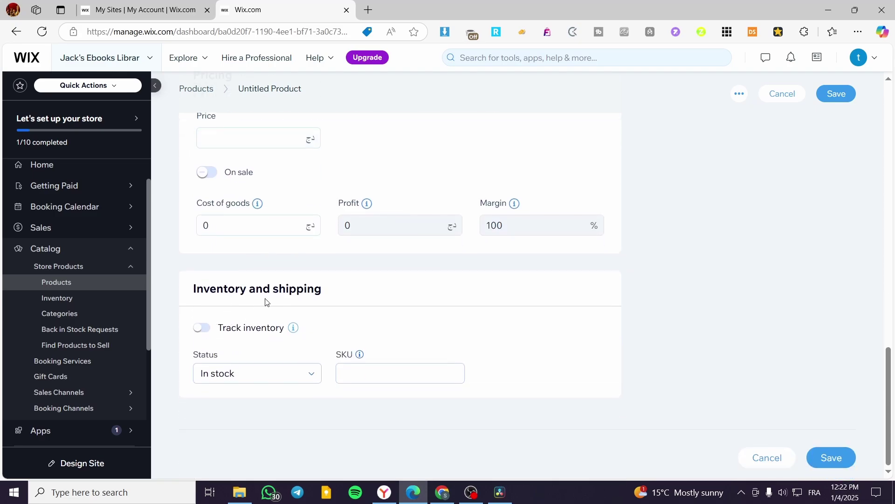
click(203, 328)
click(203, 327)
scroll(285, 294, up, 15)
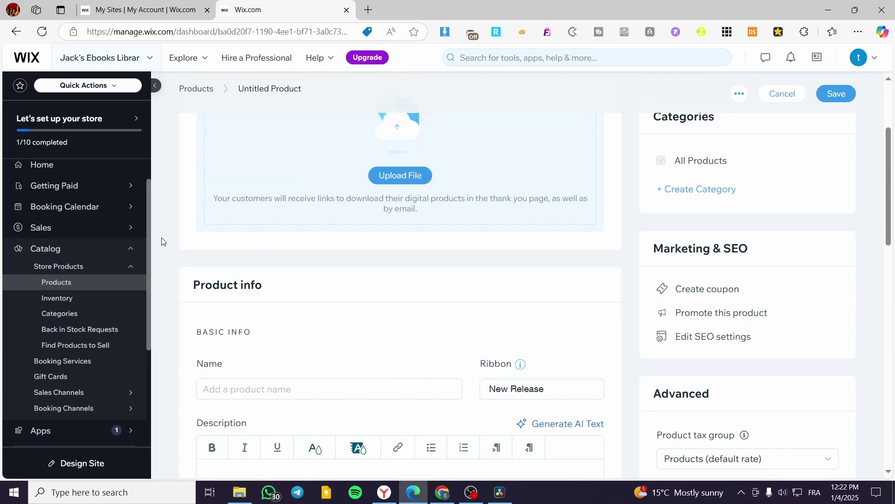
Leave the product form without saving, return to the dashboard home and start designing the site.
click(45, 196)
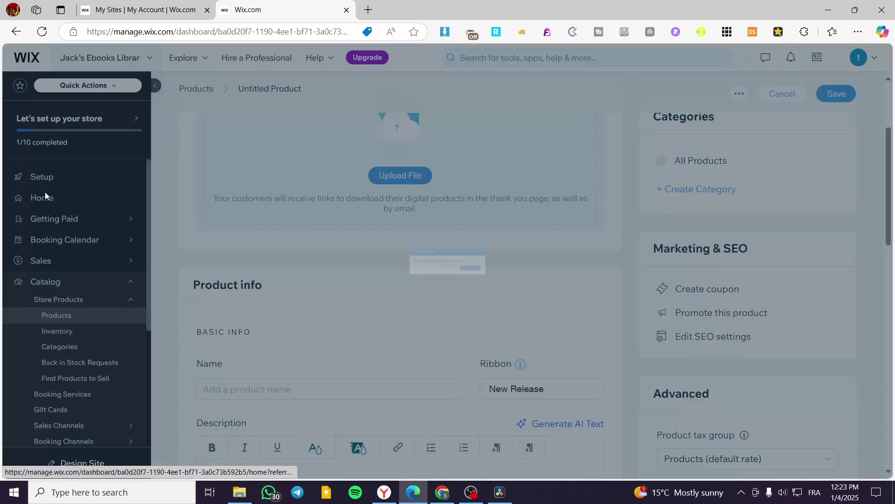
click(465, 294)
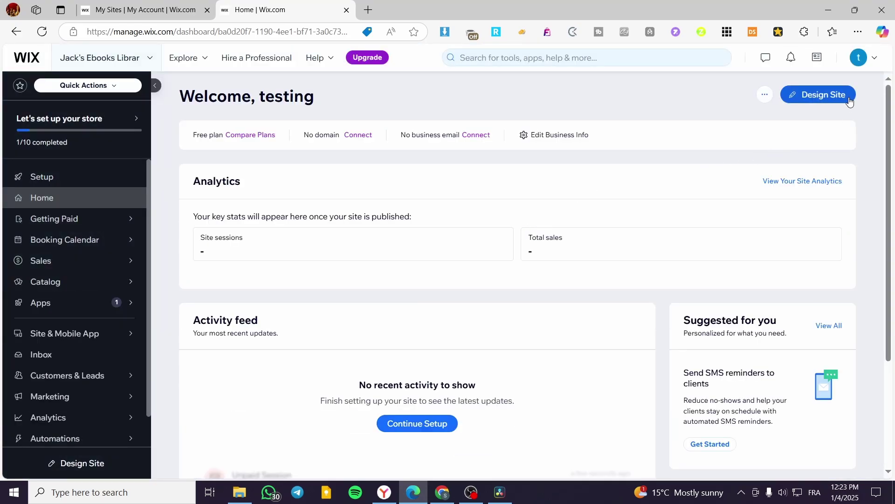
click(847, 102)
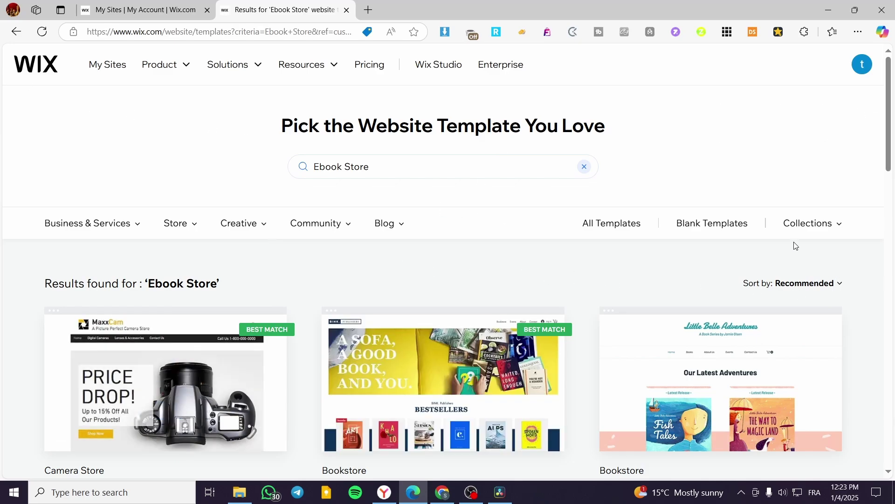
Browse the website templates found for "Ebook Store" down to the end of the first results page.
scroll(788, 248, down, 5)
scroll(583, 339, up, 3)
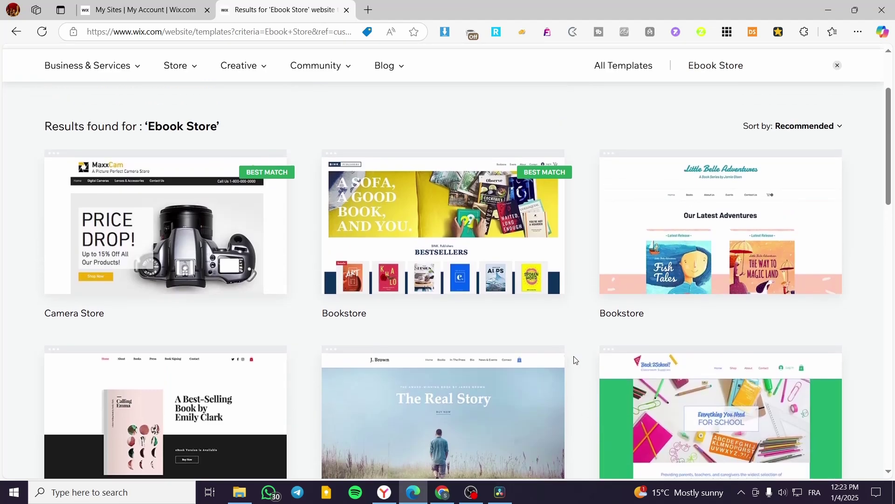
mouse_move(223, 323)
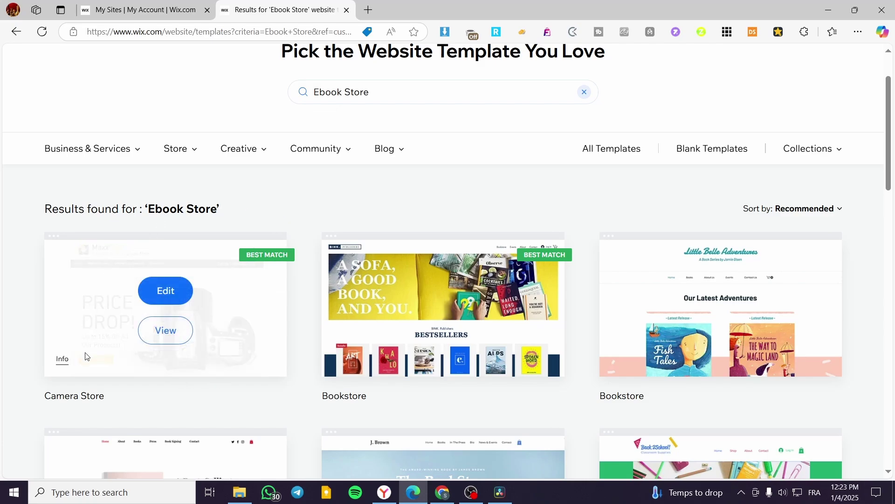
scroll(252, 345, down, 1)
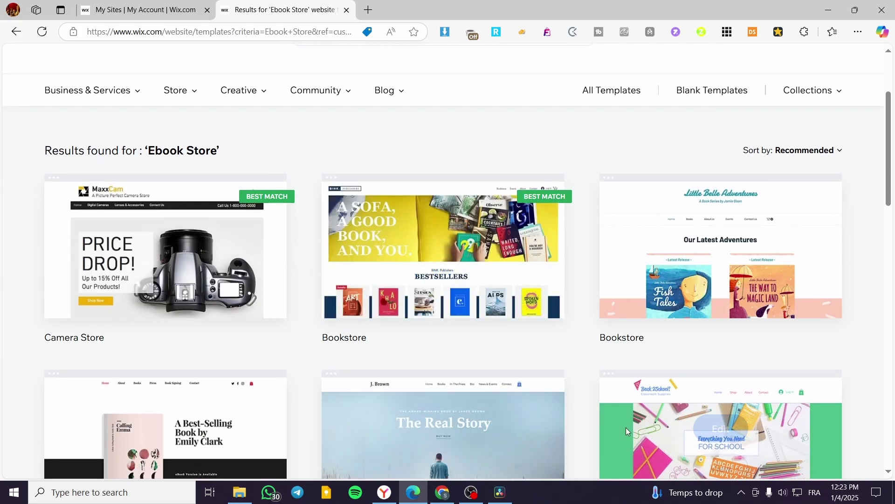
scroll(837, 291, down, 1)
scroll(840, 293, down, 3)
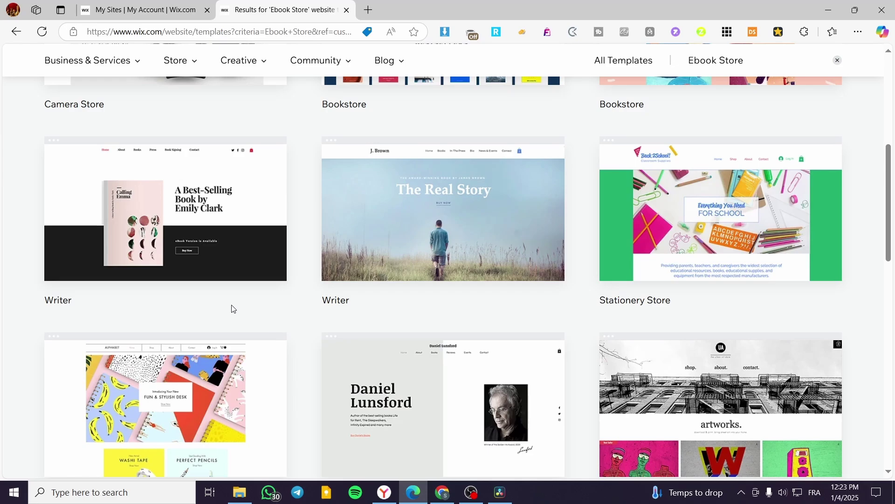
scroll(687, 281, down, 5)
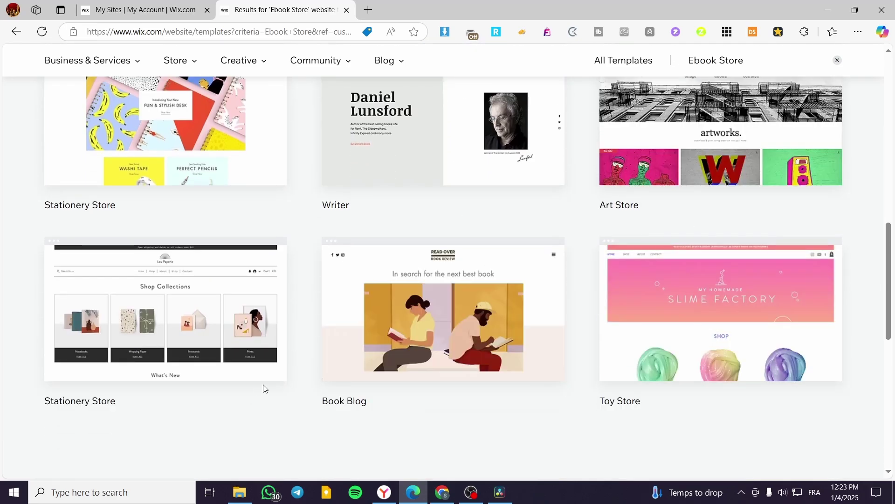
scroll(308, 368, down, 2)
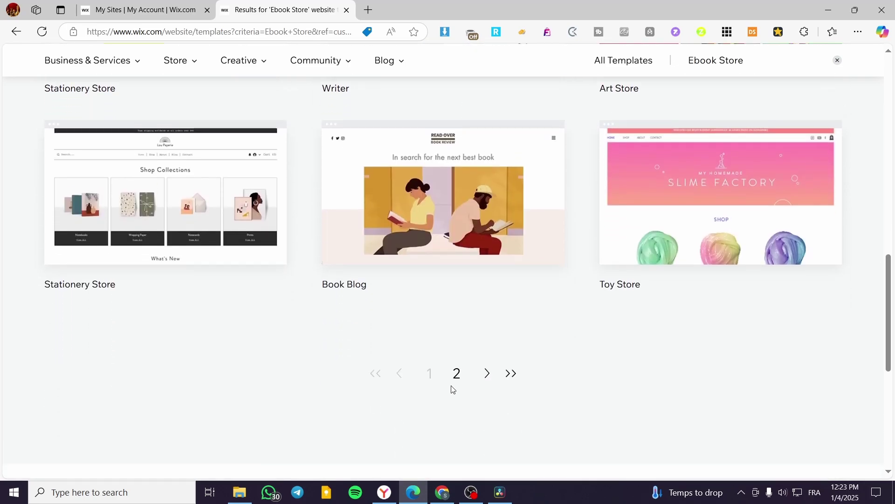
click(429, 373)
scroll(239, 397, up, 3)
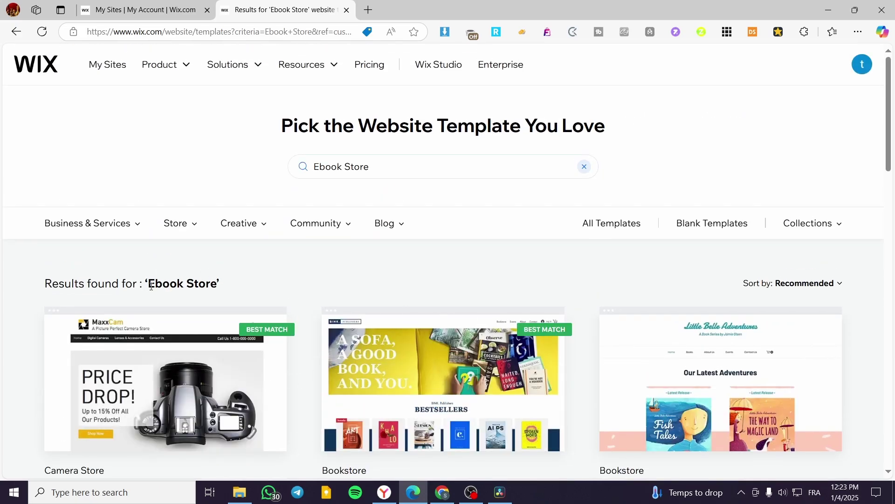
Preview the Little Belle Adventures bookstore template and look through its books, video, reviews and mailing list sections.
scroll(709, 310, down, 2)
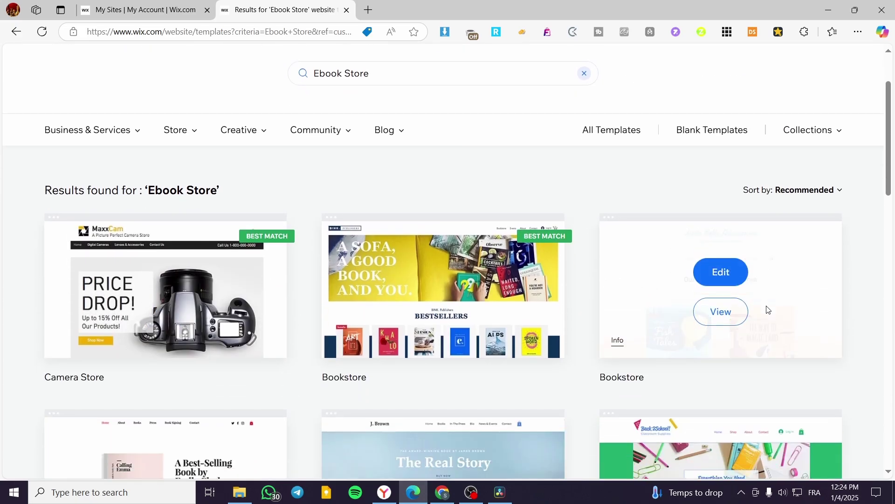
click(719, 293)
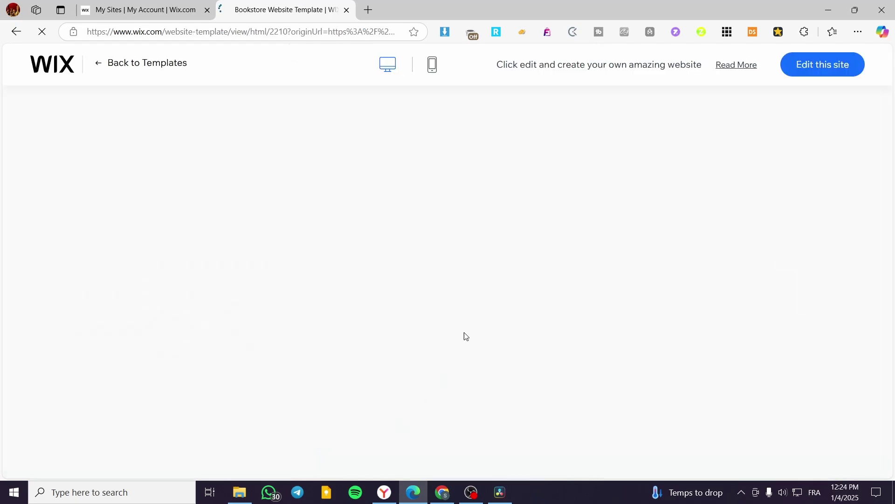
scroll(408, 323, down, 3)
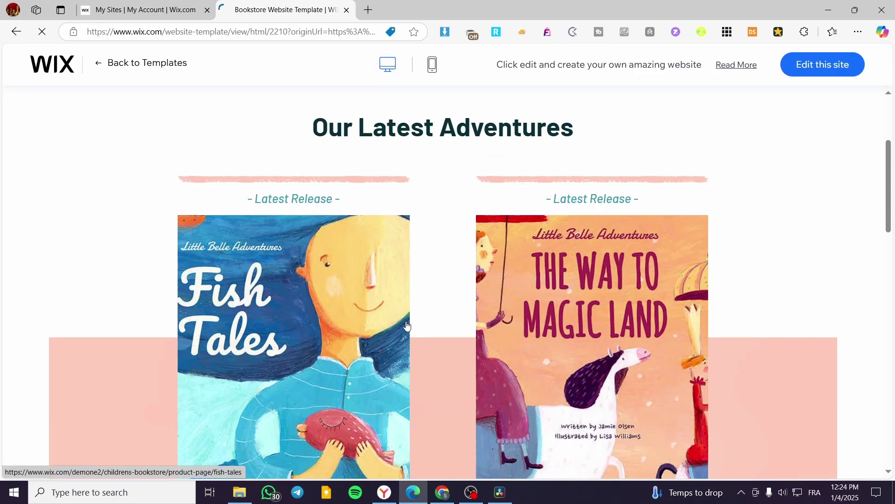
scroll(365, 222, down, 3)
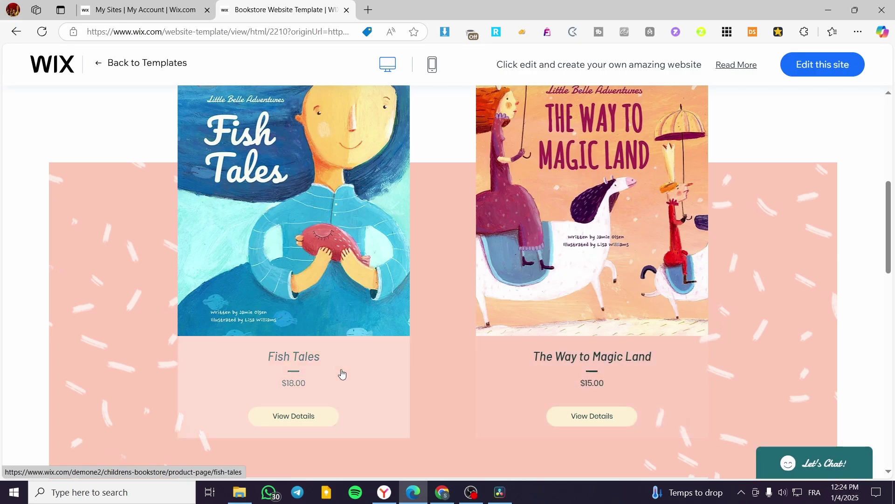
scroll(535, 381, down, 2)
scroll(535, 381, down, 8)
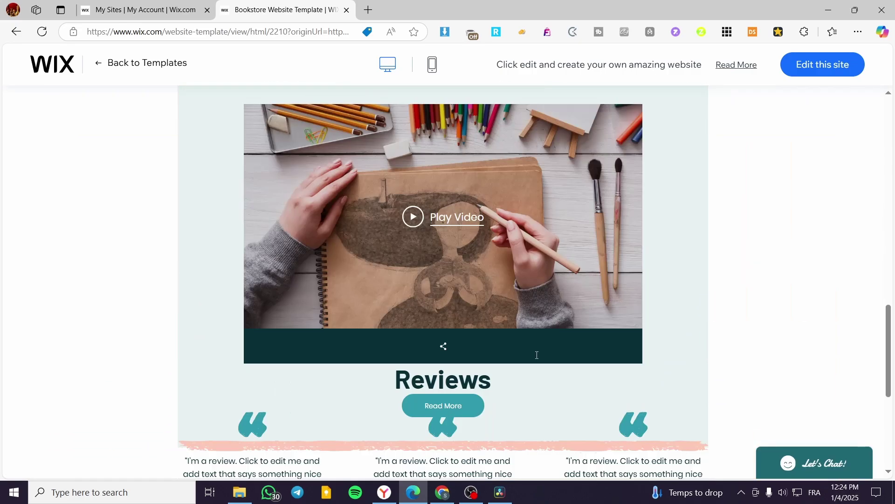
scroll(414, 338, down, 4)
scroll(416, 338, down, 2)
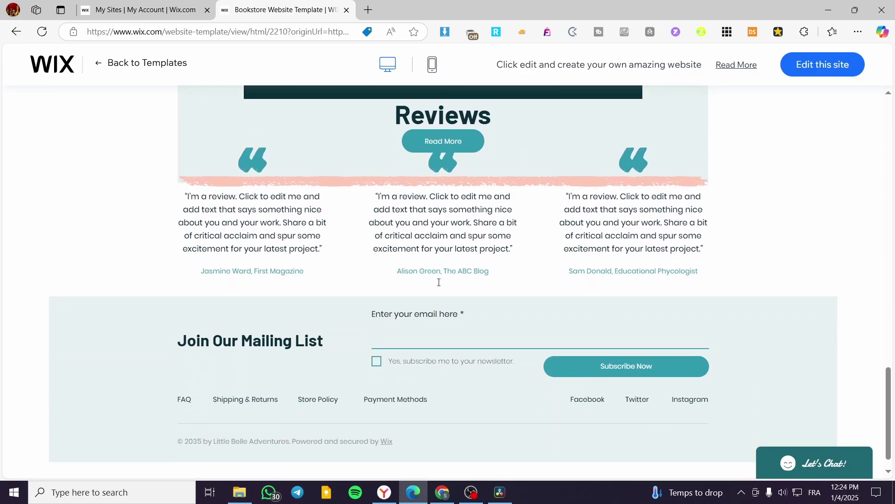
scroll(429, 341, up, 20)
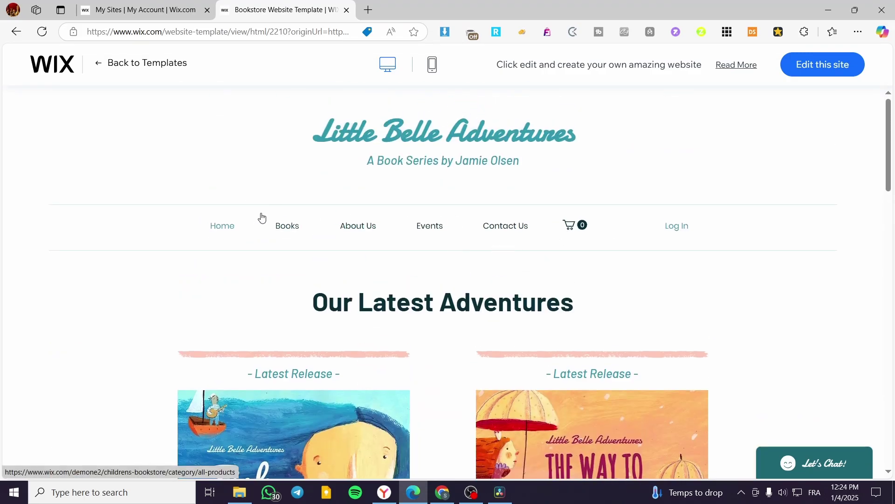
Check the bookstore template's mobile layout from start to end, and switch the preview back to desktop.
click(433, 65)
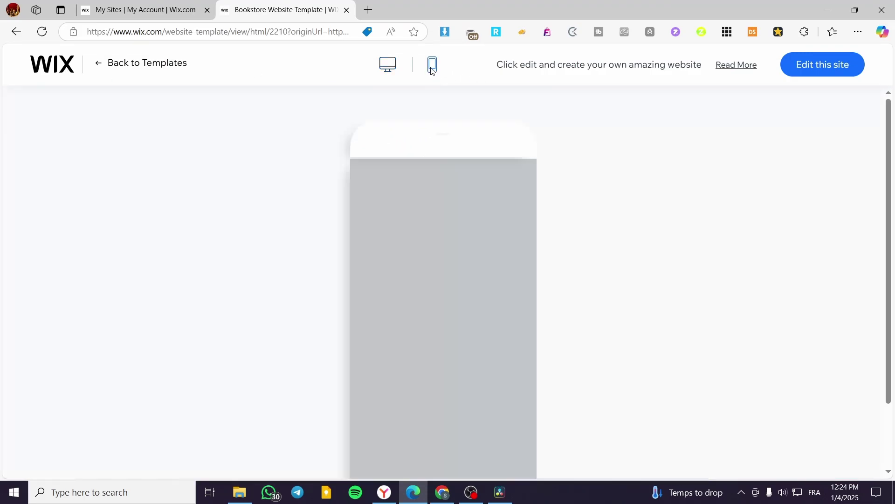
scroll(484, 270, down, 3)
scroll(484, 270, down, 8)
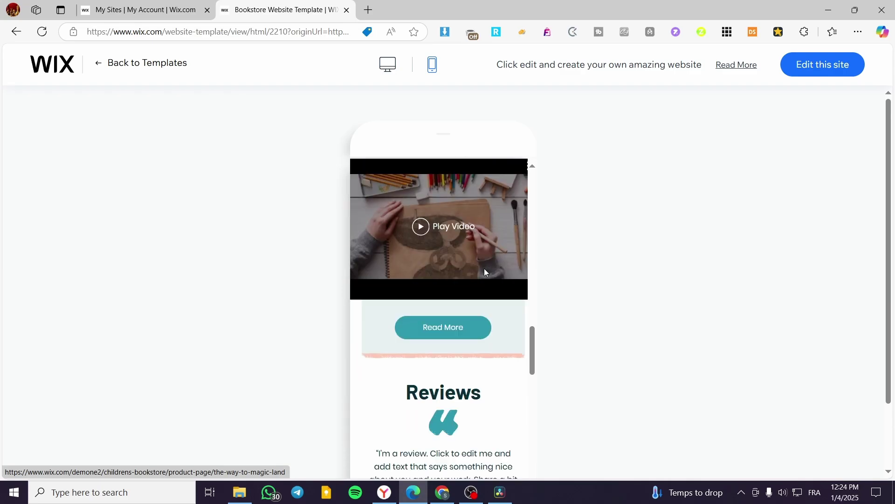
scroll(484, 280, up, 10)
scroll(484, 313, up, 2)
click(388, 64)
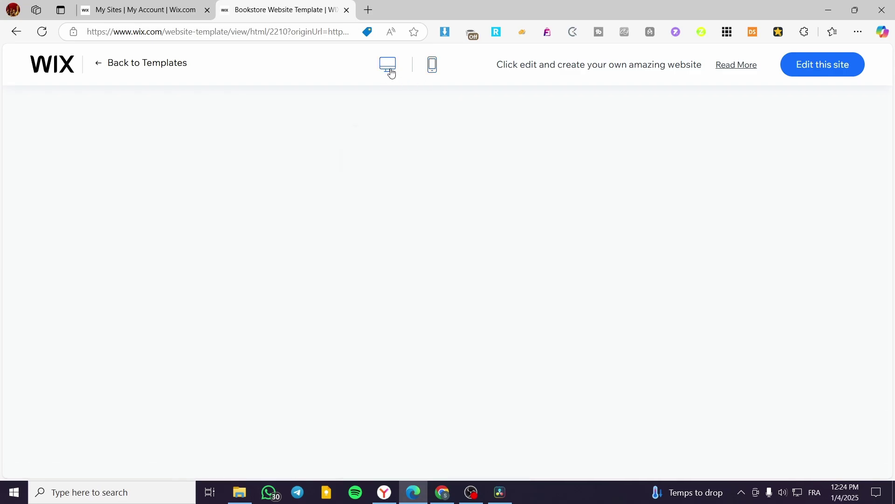
Leave the bookstore template preview and go back out of the template gallery without choosing a template.
click(15, 31)
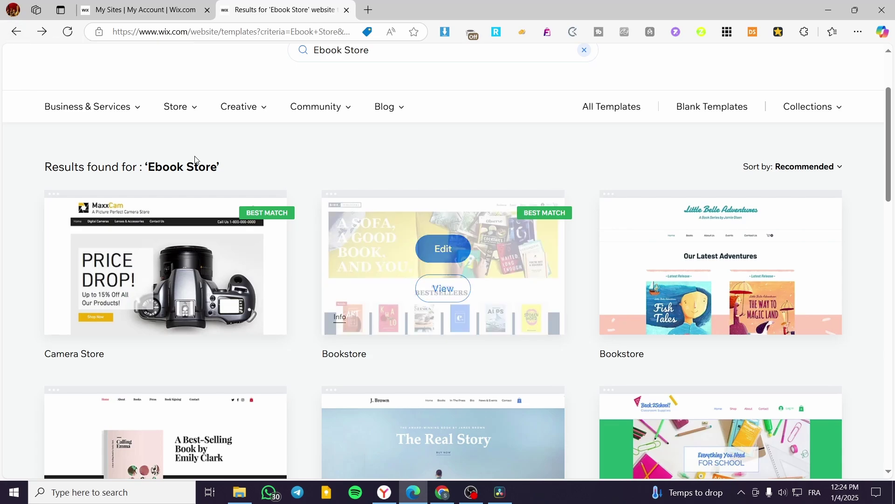
click(9, 38)
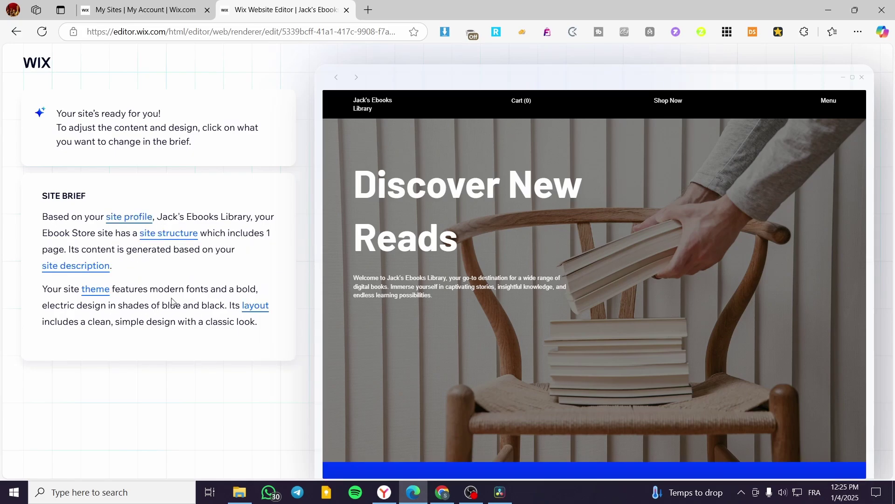
Look through the generated ebook store homepage from the hero section to the footer, including the featured books.
scroll(611, 289, down, 2)
scroll(603, 293, down, 10)
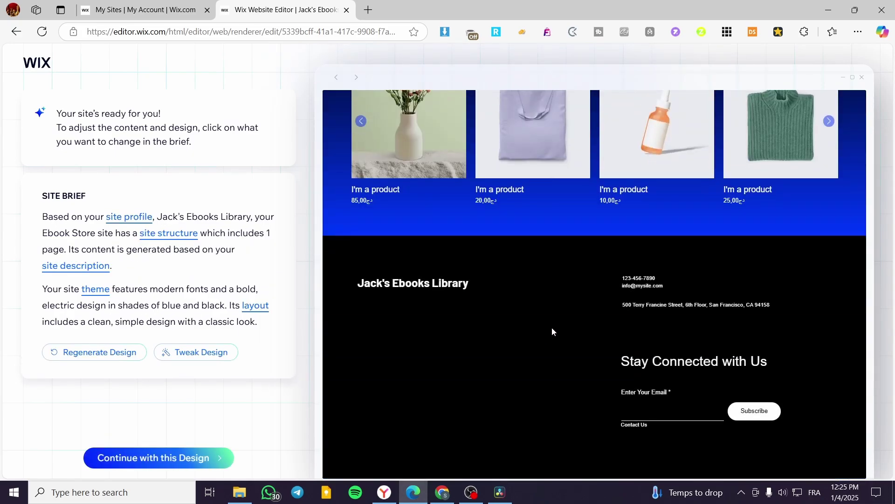
scroll(776, 313, up, 12)
scroll(698, 293, down, 7)
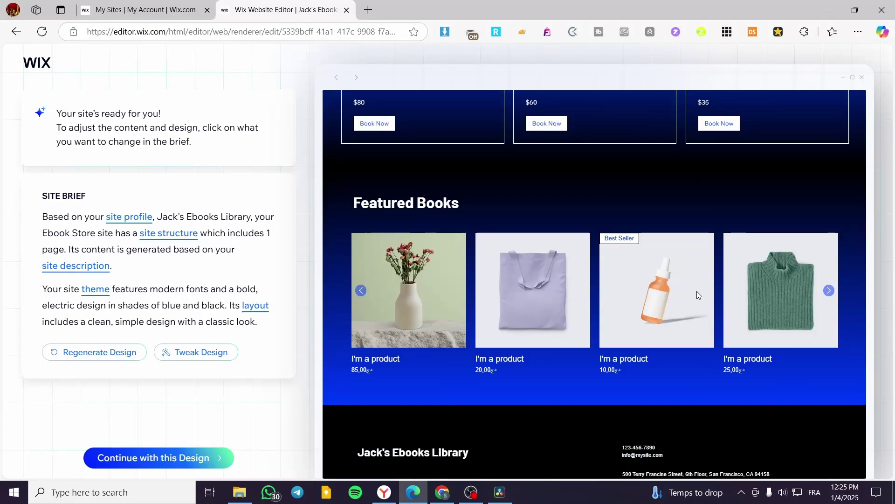
scroll(697, 291, up, 7)
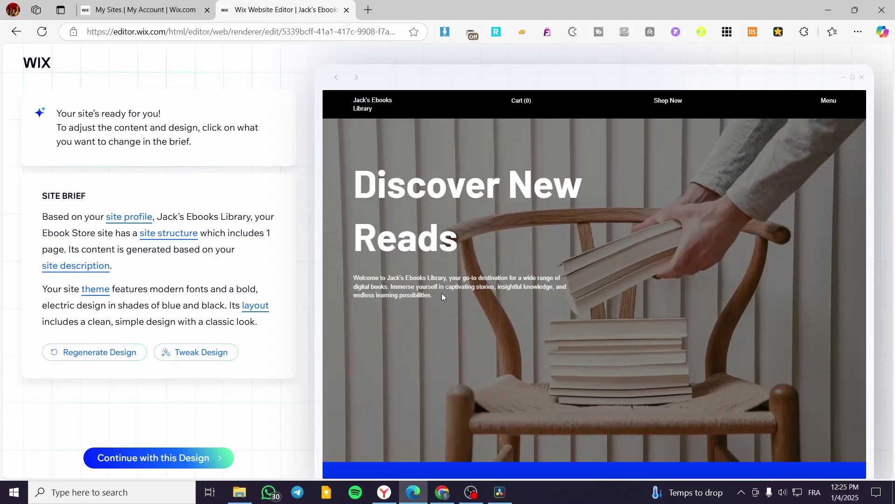
Request a new site theme from the site brief with the prompt "Bright design".
click(96, 289)
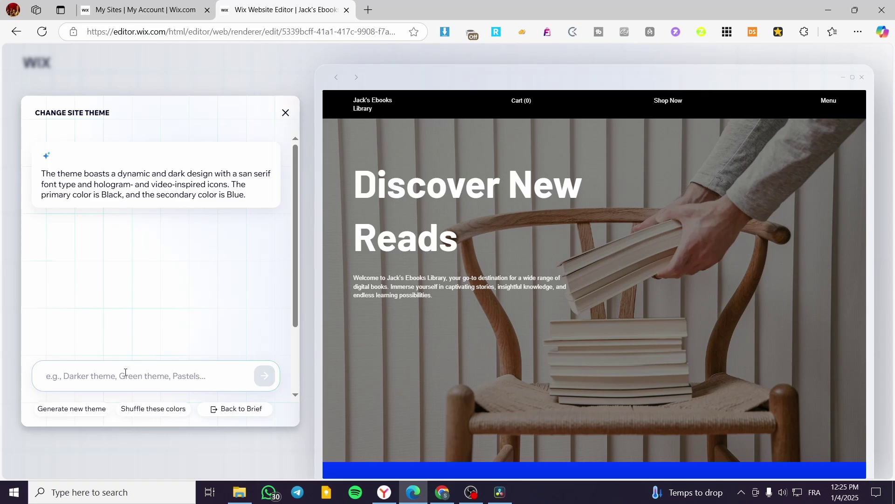
text(Bright design)
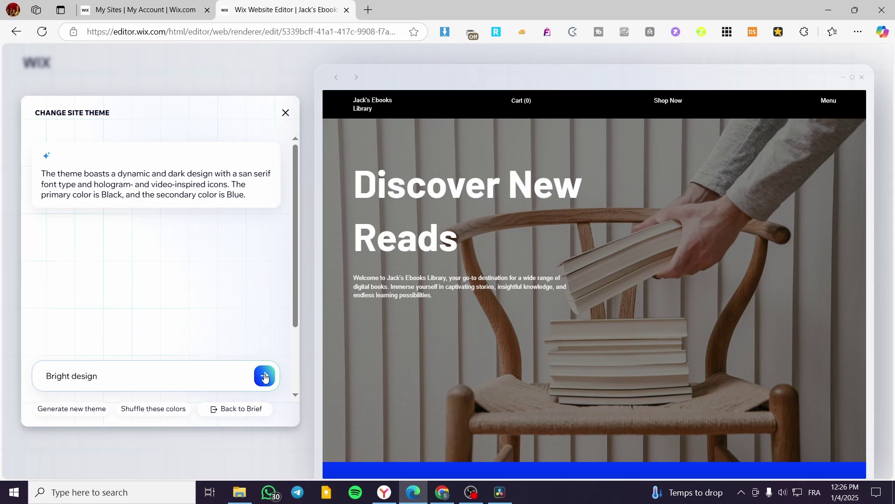
click(265, 377)
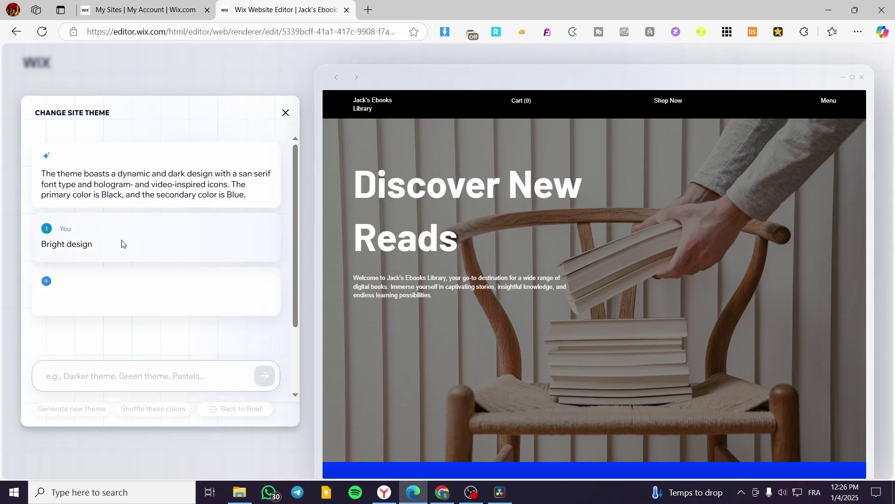
Review the regenerated bright theme across the homepage's hero, services, featured books and footer sections.
scroll(578, 263, down, 5)
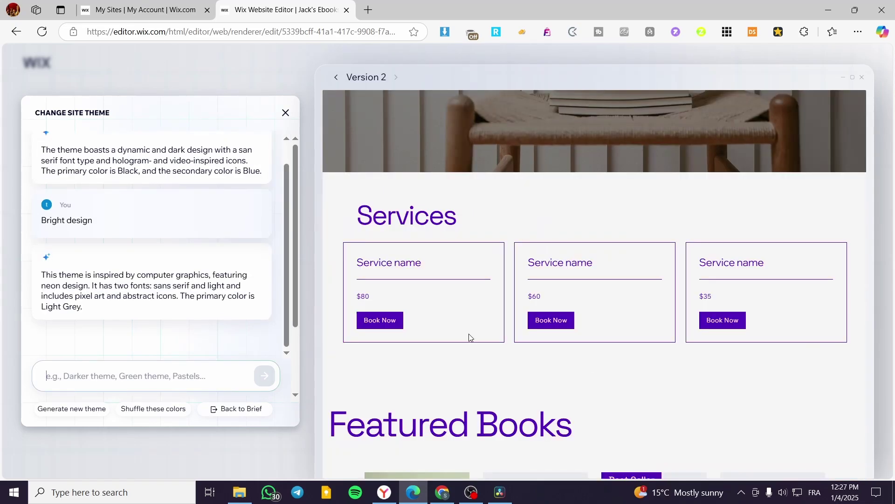
scroll(469, 337, up, 3)
scroll(261, 317, up, 1)
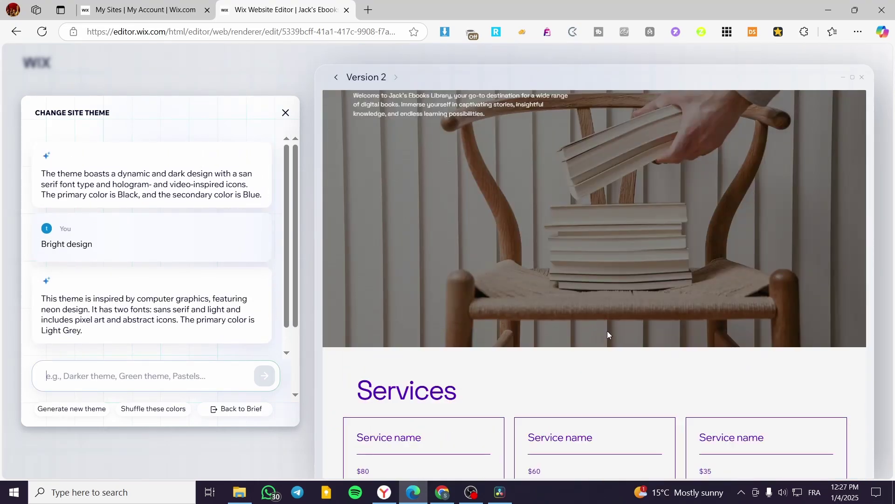
scroll(607, 332, up, 2)
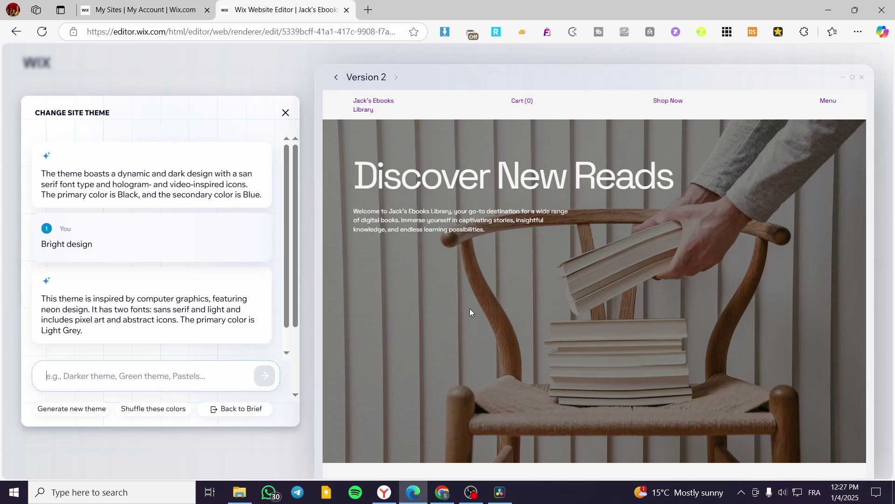
scroll(558, 408, down, 10)
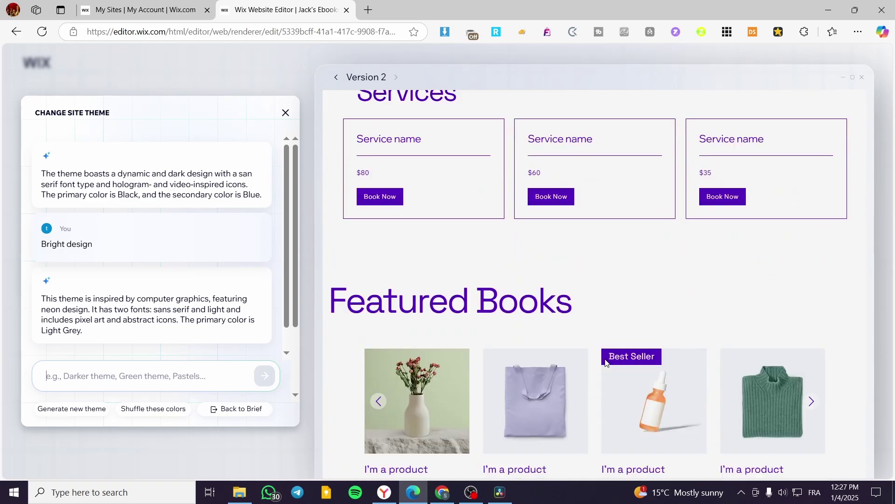
scroll(599, 363, down, 5)
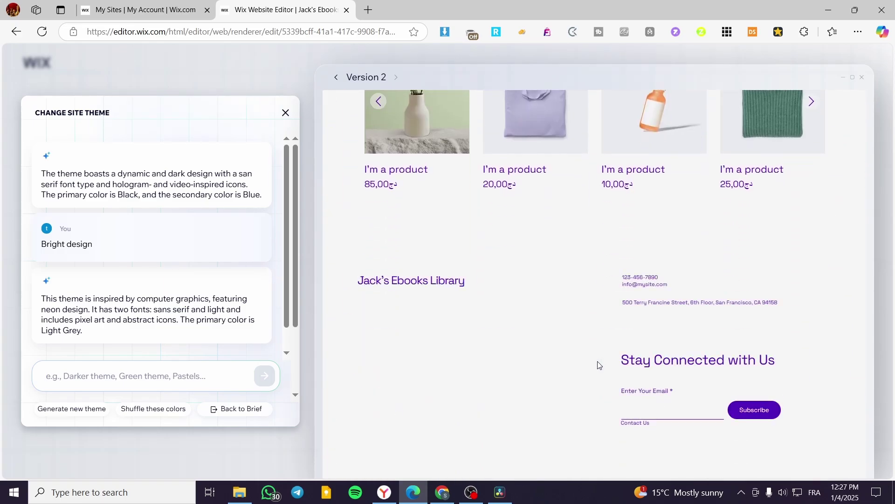
Accept the Version 2 design and continue to the site editor without setting up a custom domain.
click(286, 113)
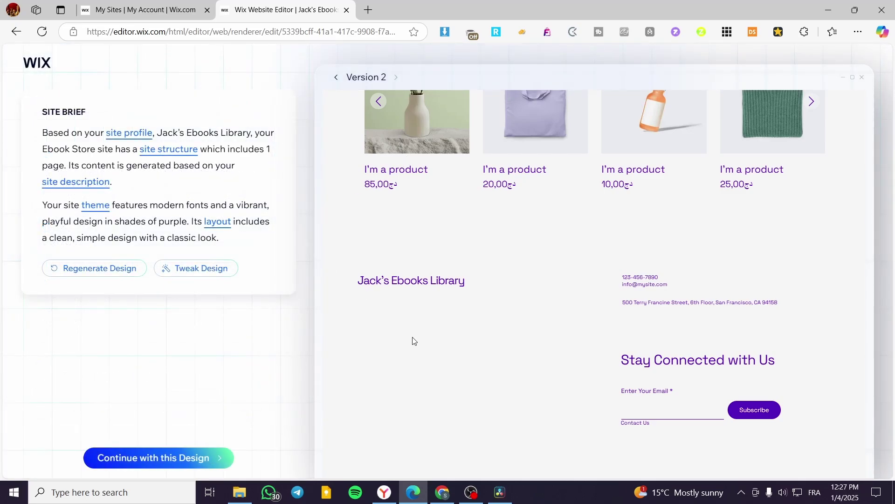
click(171, 462)
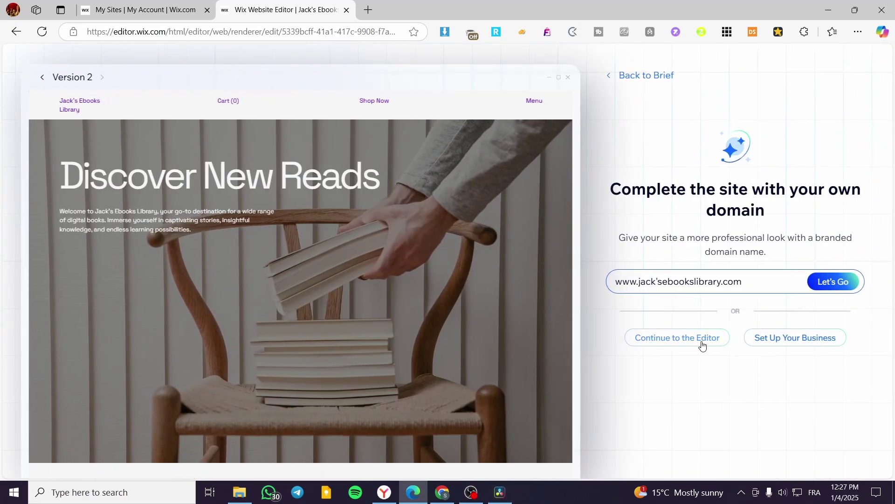
click(702, 345)
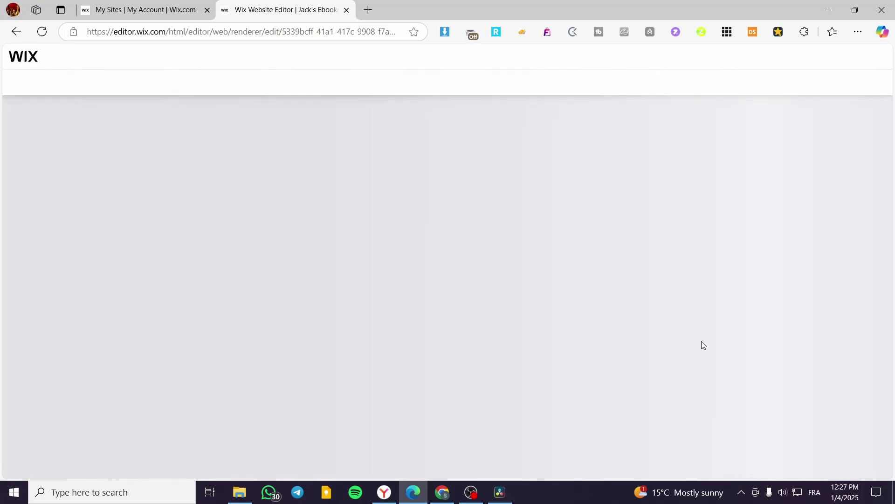